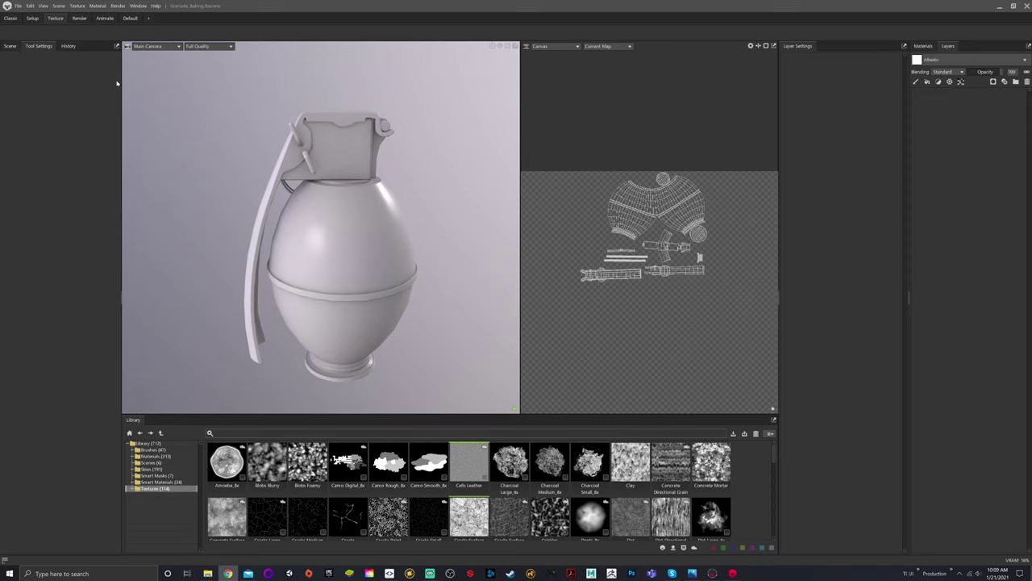
# Switch to the Texture workspace so the grenade appears beside its UV layout.
pyautogui.click(58, 19)
# Add a fill layer limited to the Albedo channel and colour it dark green 427345.
pyautogui.click(929, 83)
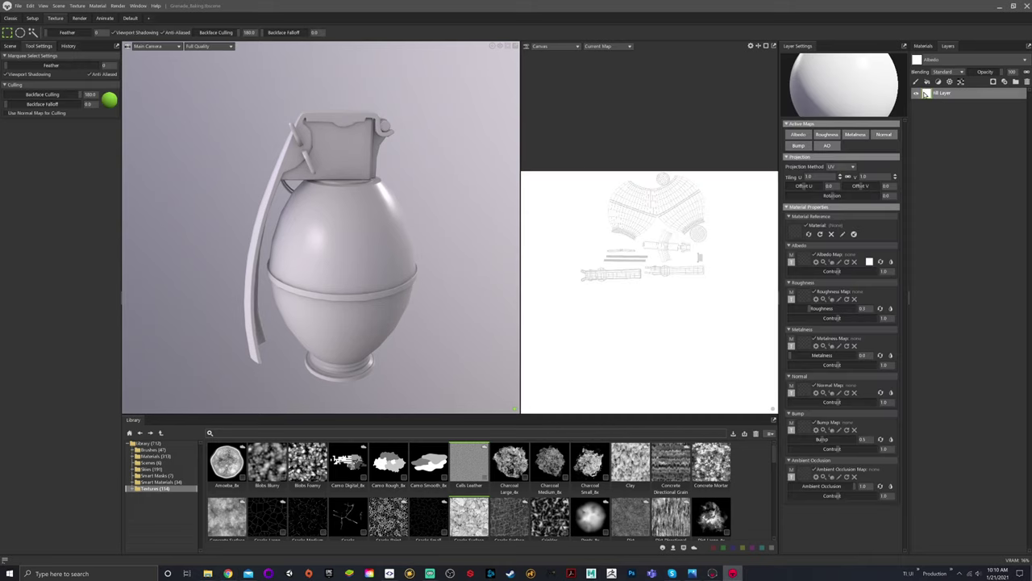
pyautogui.click(799, 134)
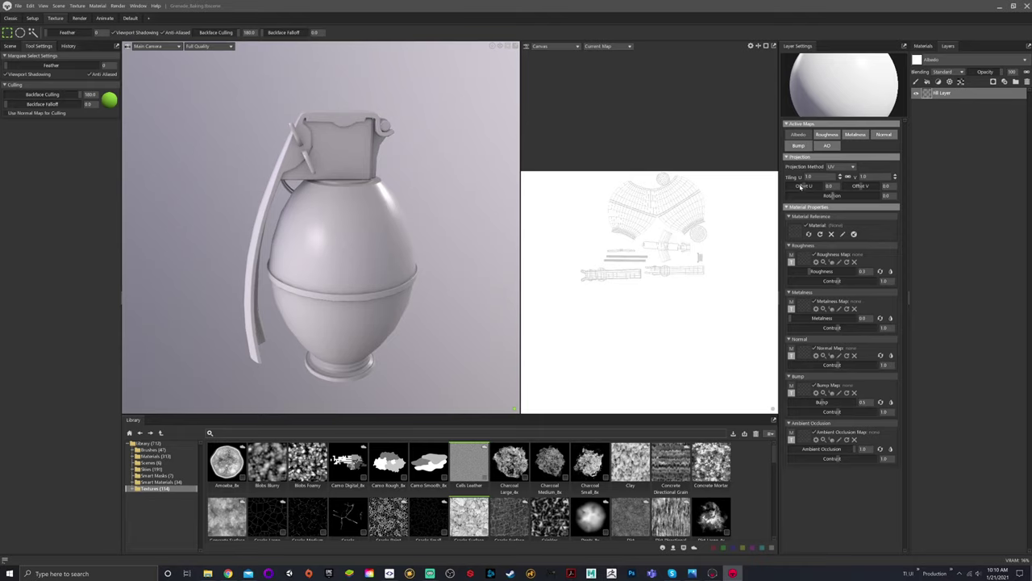
pyautogui.click(798, 135)
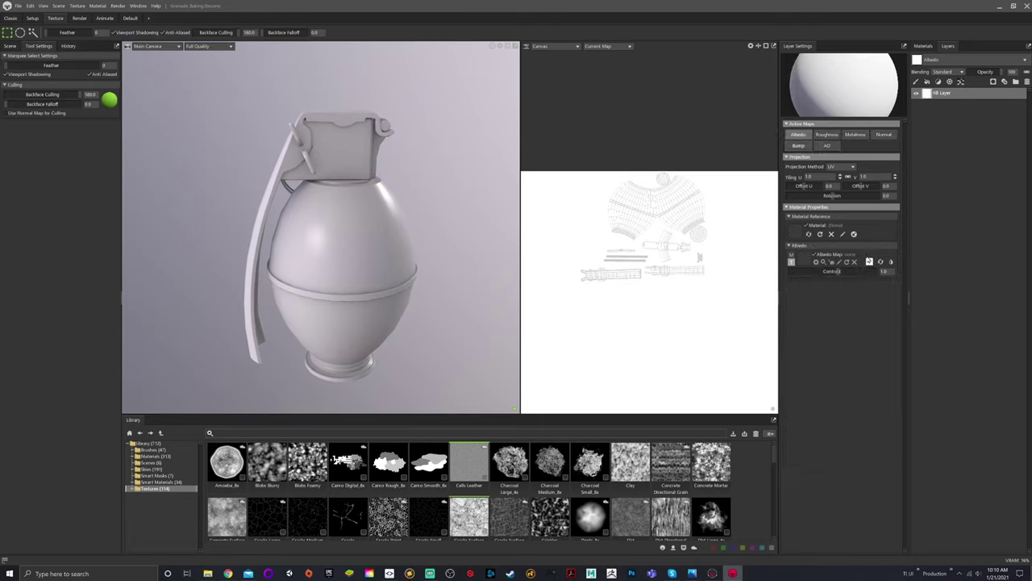
pyautogui.click(869, 263)
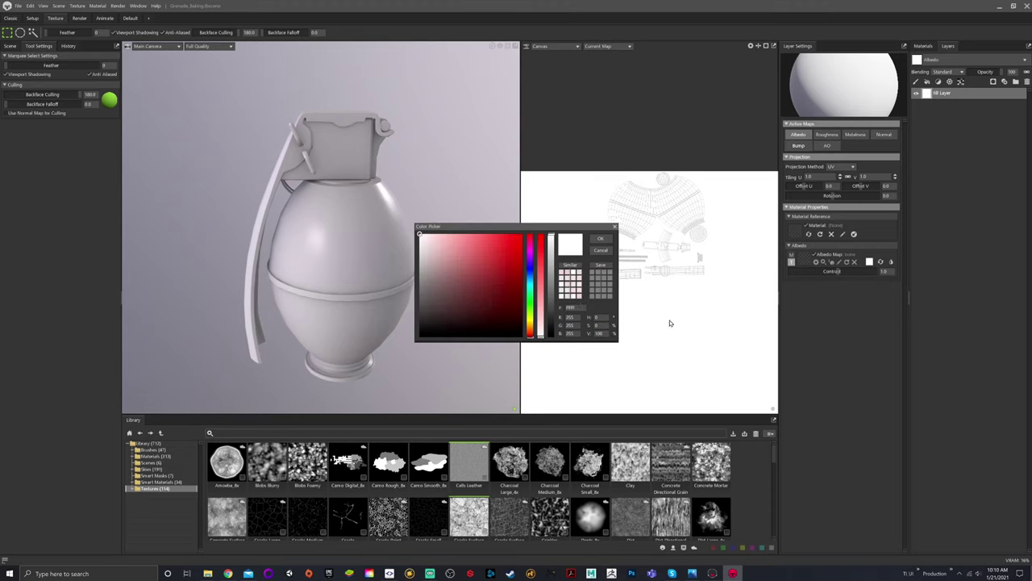
pyautogui.click(534, 300)
pyautogui.moveTo(493, 295); pyautogui.dragTo(456, 294)
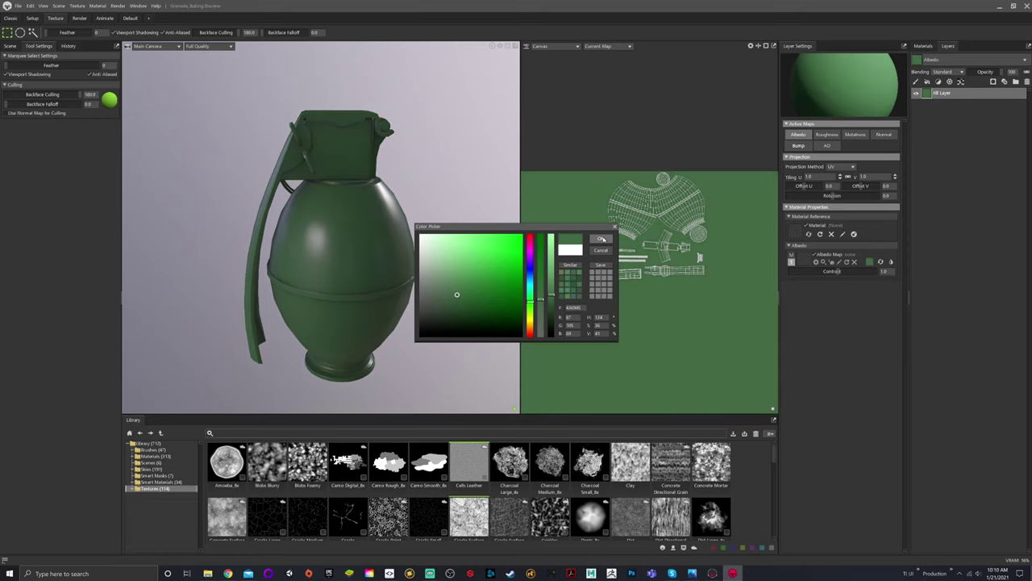
pyautogui.click(602, 240)
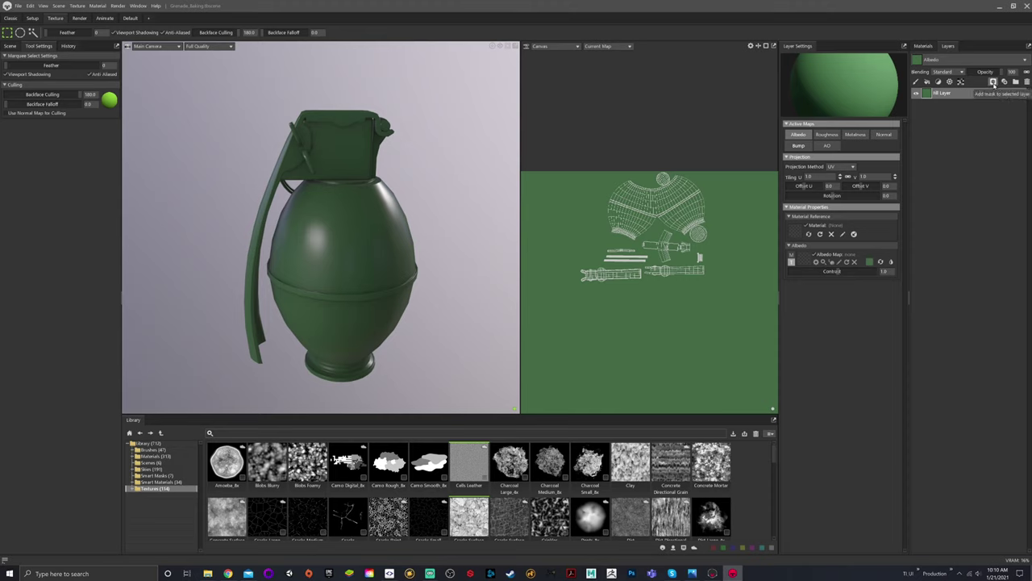
# Add a black mask to the green fill layer, then delete the stray paint mask layer.
pyautogui.click(993, 82)
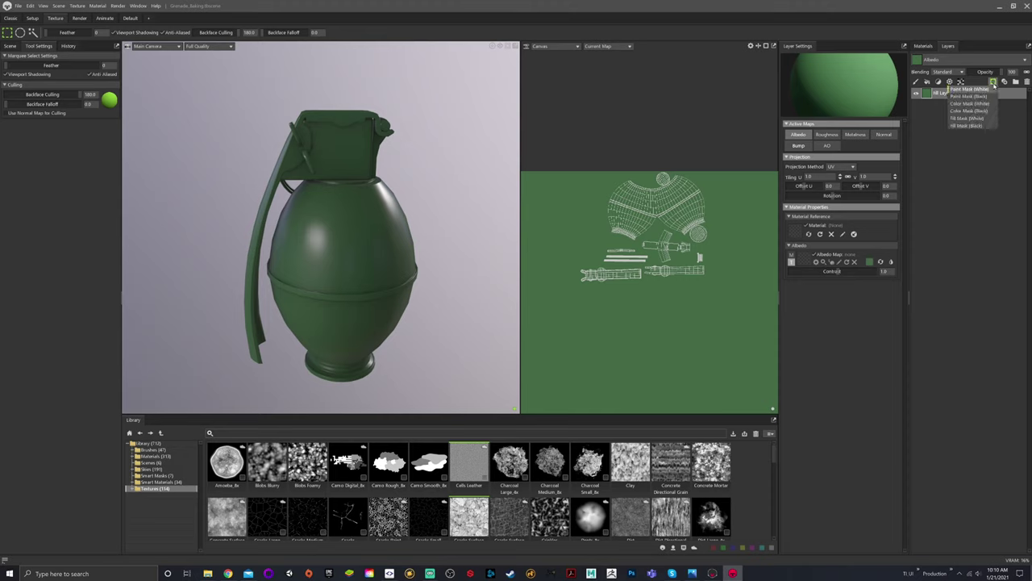
pyautogui.click(984, 96)
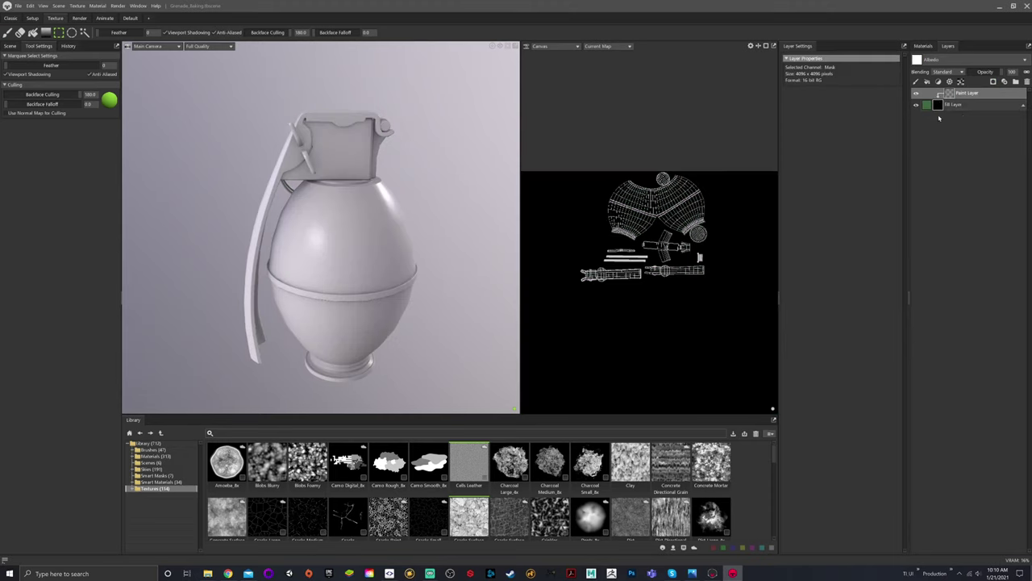
pyautogui.rightClick(941, 103)
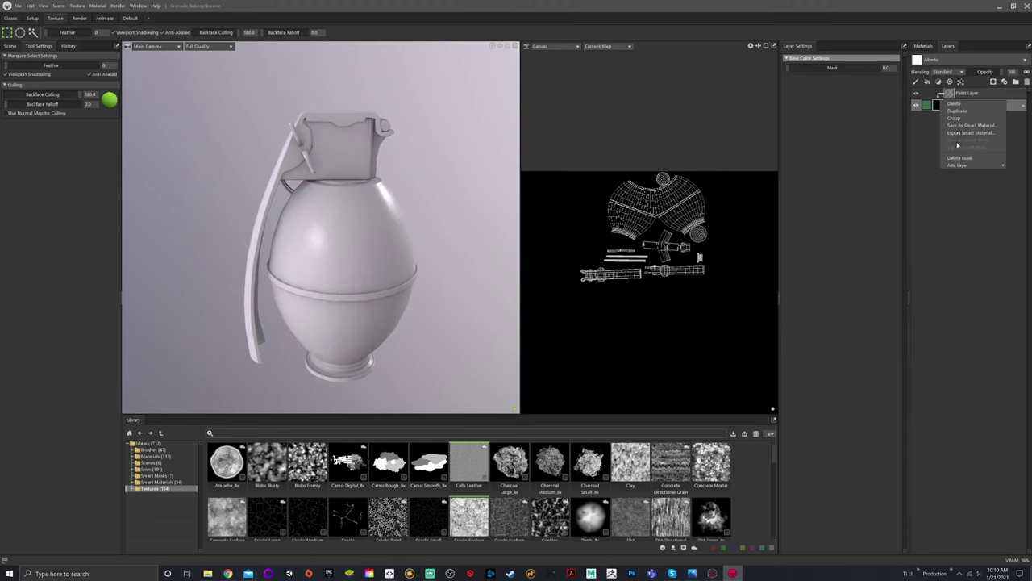
pyautogui.click(967, 93)
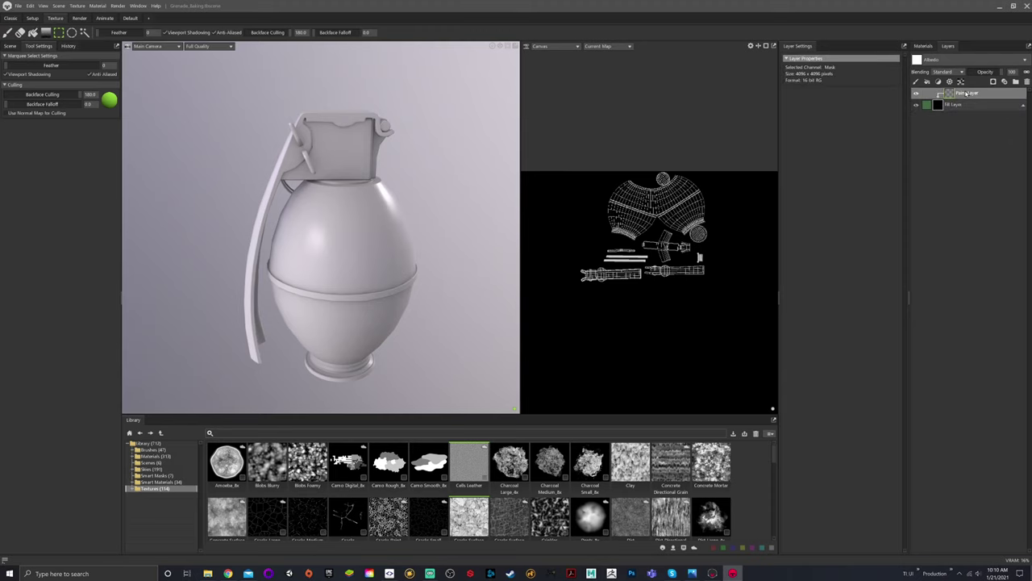
pyautogui.press('Delete')
# Give the fill layer a Paint Mask (Black) and select the Paint Brush.
pyautogui.rightClick(942, 97)
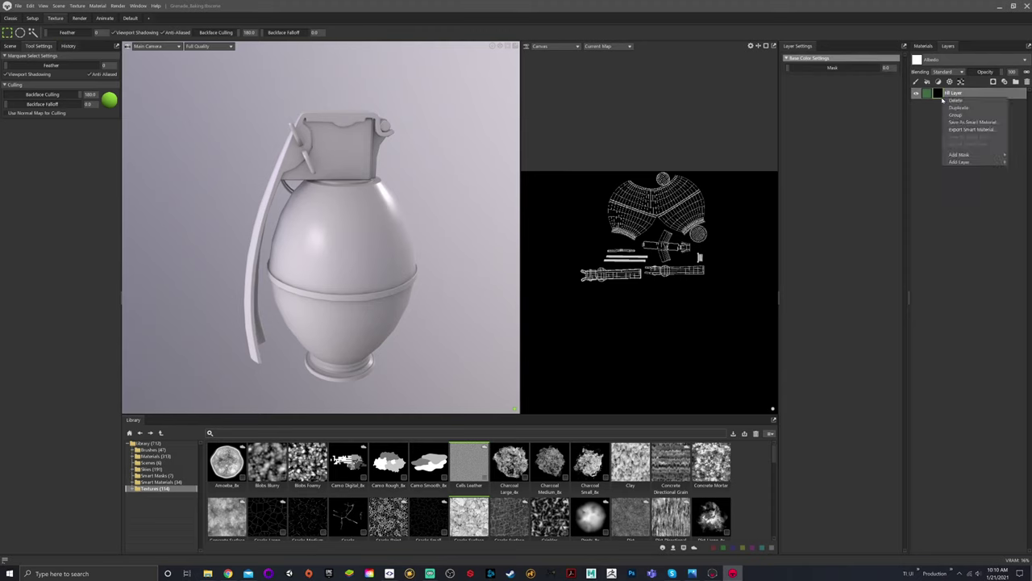
pyautogui.moveTo(963, 155)
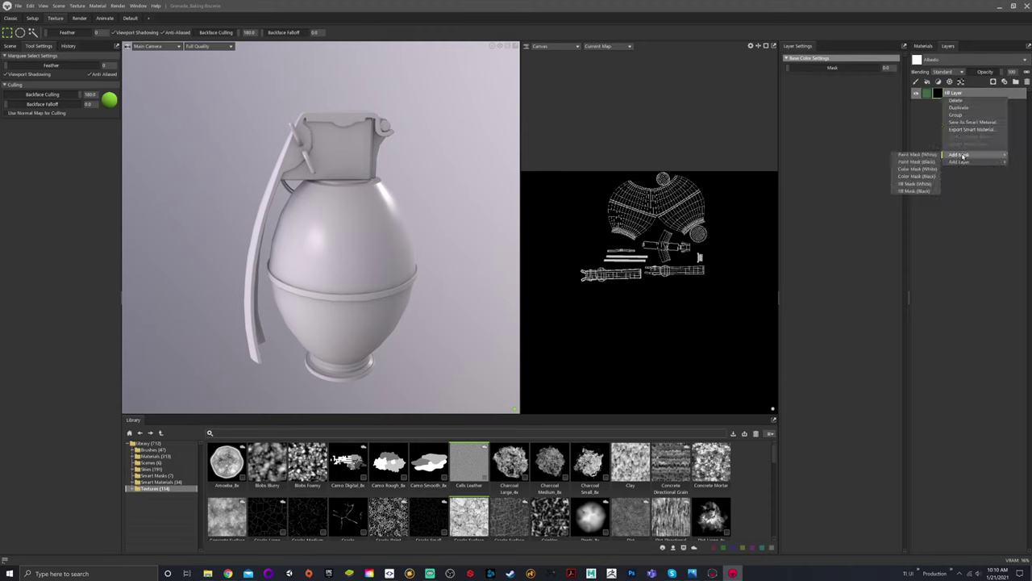
pyautogui.click(919, 163)
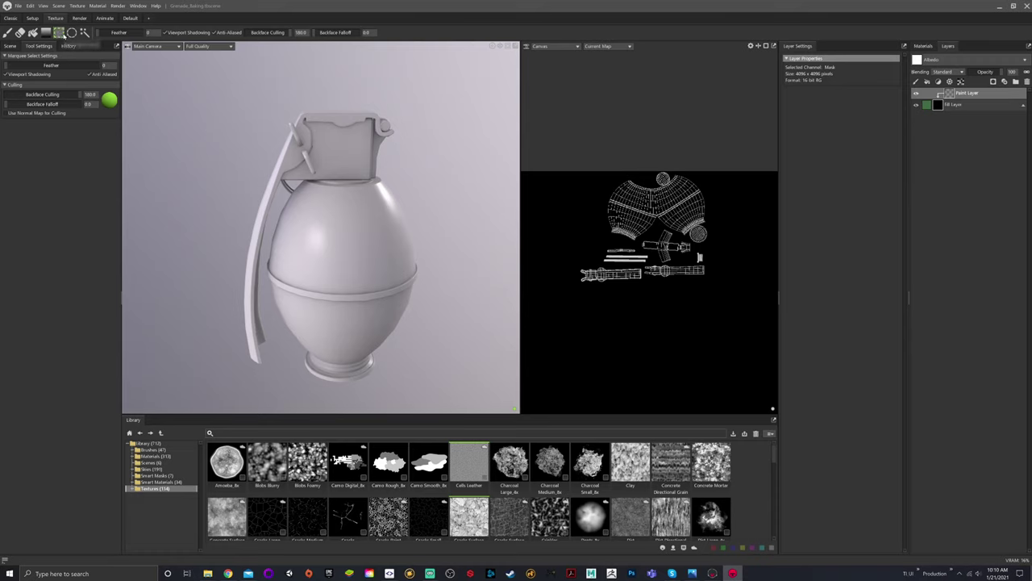
pyautogui.click(7, 33)
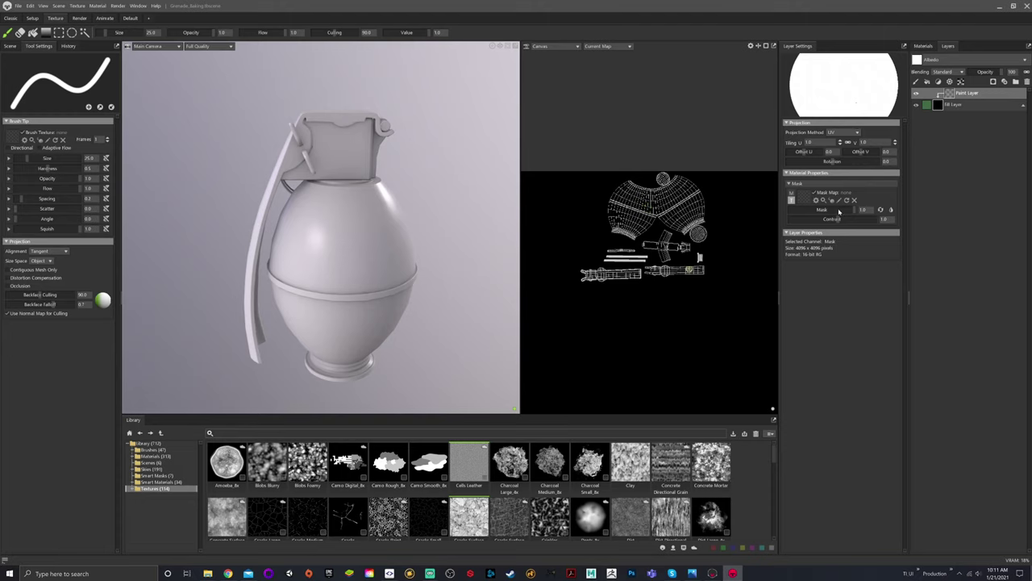
# Try a mask paint value of 0.0, then restore it to 1.0.
pyautogui.moveTo(839, 211); pyautogui.dragTo(874, 210)
pyautogui.moveTo(798, 211); pyautogui.dragTo(888, 211)
pyautogui.click(890, 208)
pyautogui.click(678, 213)
# Paint test strokes on the UV layout and grenade body, undo them, and delete the paint mask layer.
pyautogui.moveTo(611, 214); pyautogui.dragTo(663, 200)
pyautogui.moveTo(459, 263)
pyautogui.mouseDown(button='middle')
pyautogui.moveTo(311, 203)
pyautogui.moveTo(463, 219)
pyautogui.moveTo(352, 219)
pyautogui.moveTo(395, 218)
pyautogui.mouseUp(button='middle')
pyautogui.hotkey('ctrl', 'z')
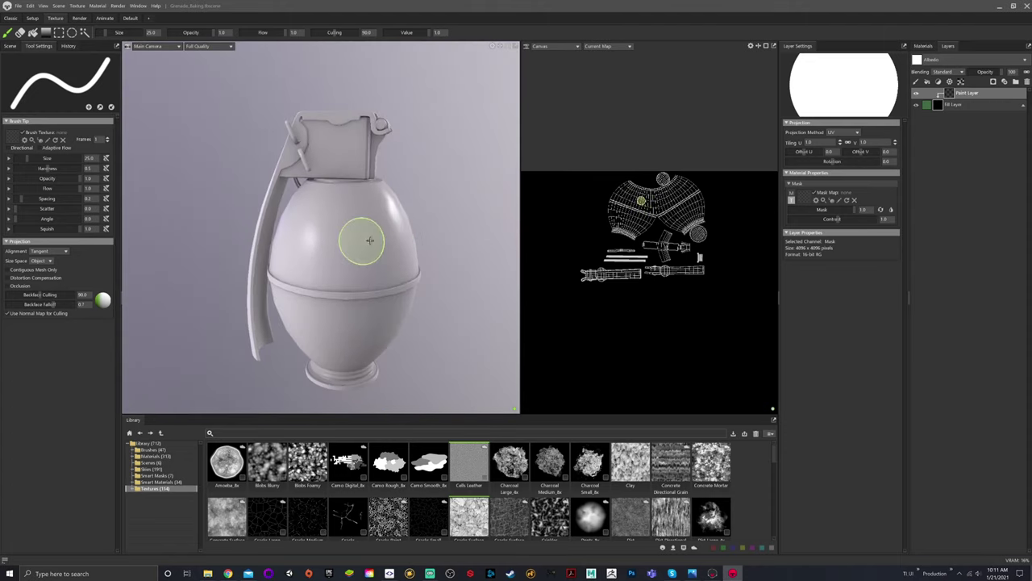
pyautogui.moveTo(390, 281)
pyautogui.mouseDown()
pyautogui.moveTo(320, 246)
pyautogui.moveTo(336, 241)
pyautogui.mouseUp()
pyautogui.moveTo(335, 241); pyautogui.dragTo(426, 226, button='middle')
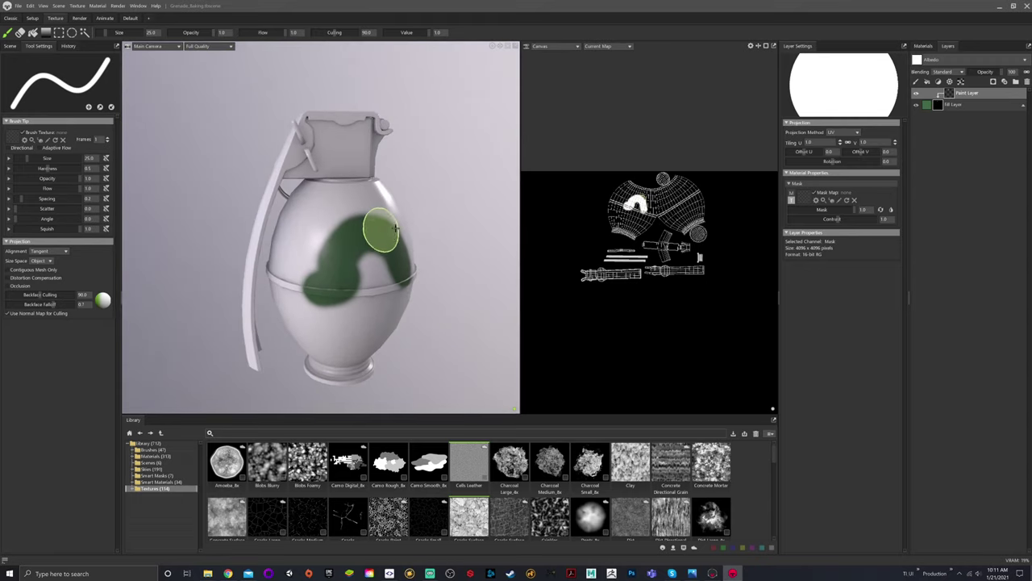
pyautogui.hotkey('ctrl', 'z')
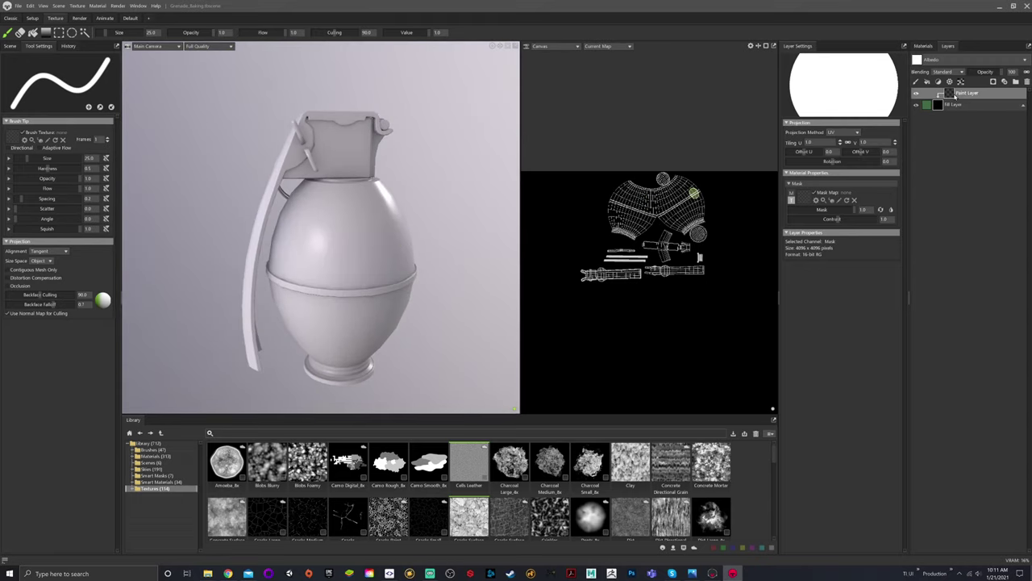
pyautogui.press('Delete')
# Give the fill layer a Paint Mask (White) and select the Paint Brush.
pyautogui.rightClick(944, 97)
pyautogui.moveTo(959, 152)
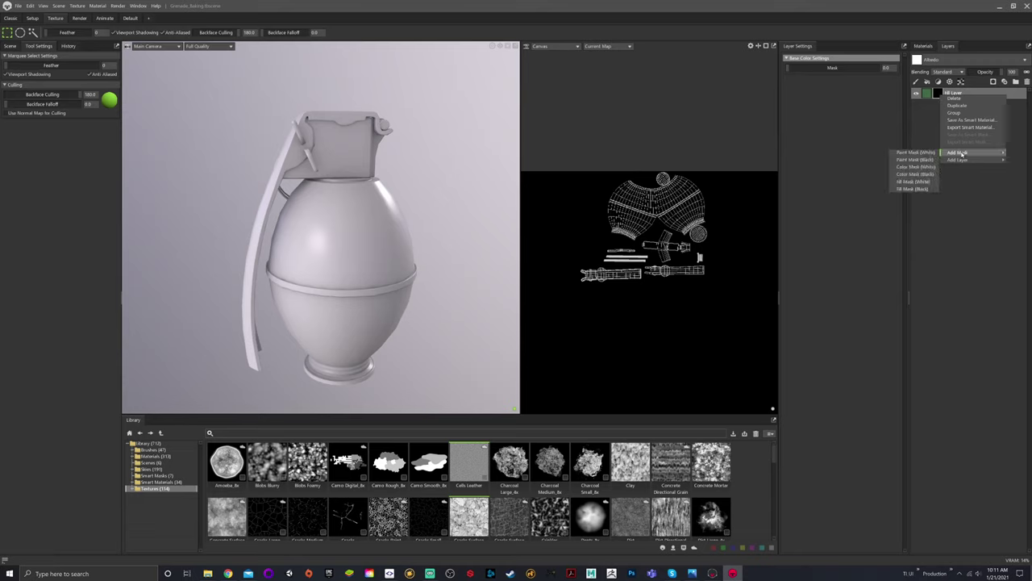
pyautogui.click(920, 153)
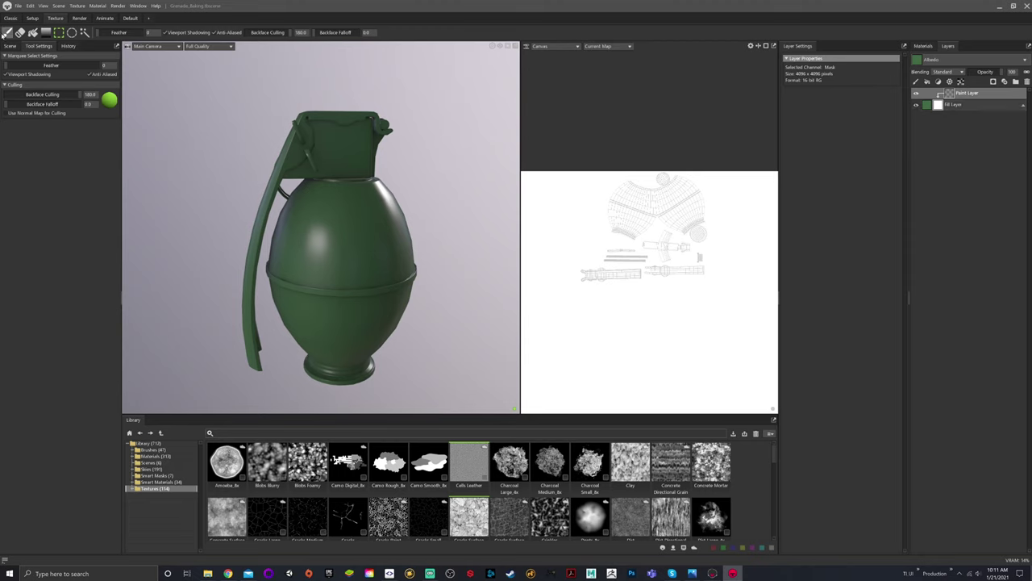
pyautogui.click(7, 33)
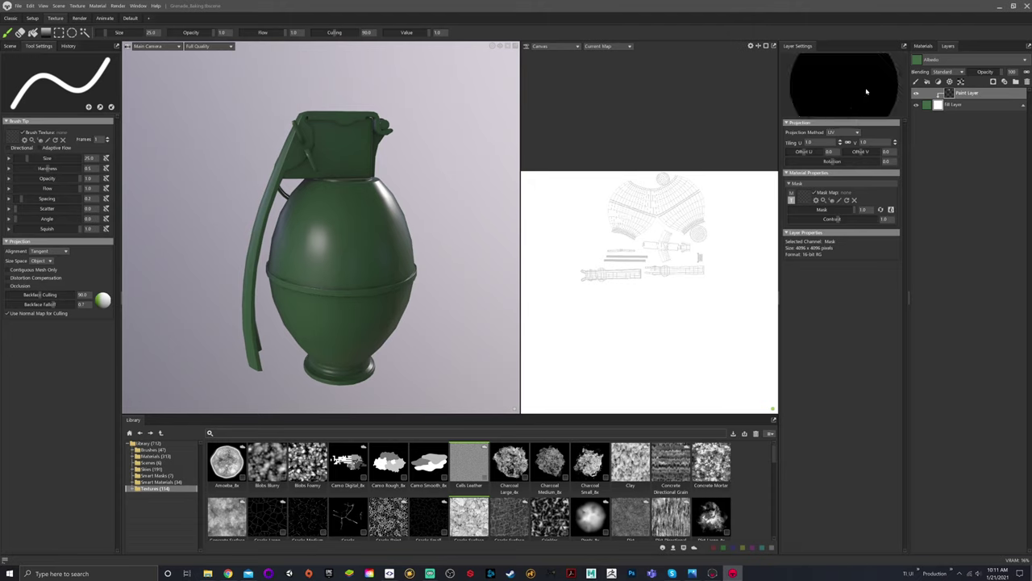
# Paint white strokes over the green on the UV layout and down the grenade body.
pyautogui.moveTo(623, 215); pyautogui.dragTo(677, 204)
pyautogui.moveTo(369, 223); pyautogui.dragTo(292, 251)
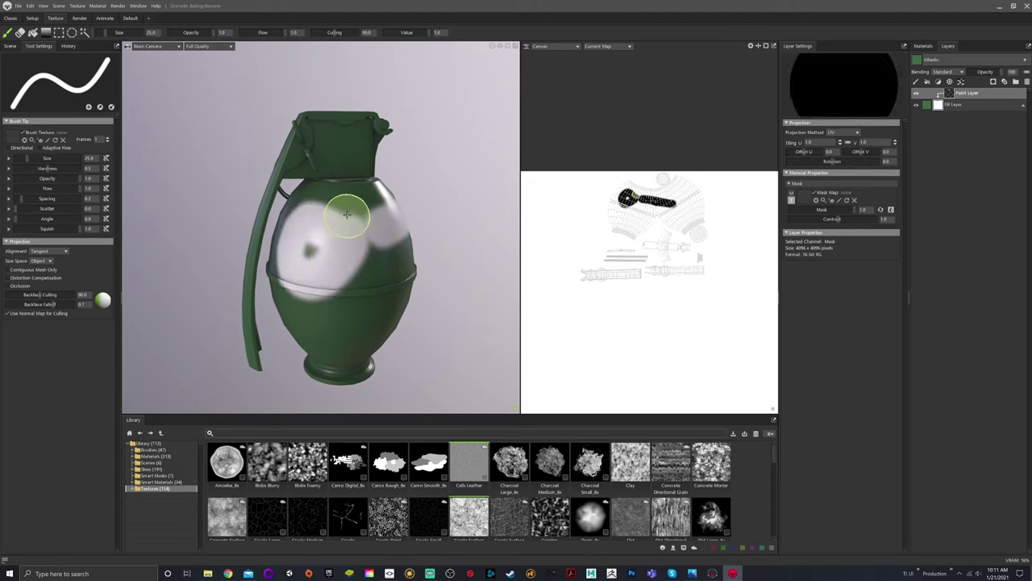
pyautogui.keyDown('alt'); pyautogui.moveTo(346, 224); pyautogui.dragTo(495, 308); pyautogui.keyUp('alt')
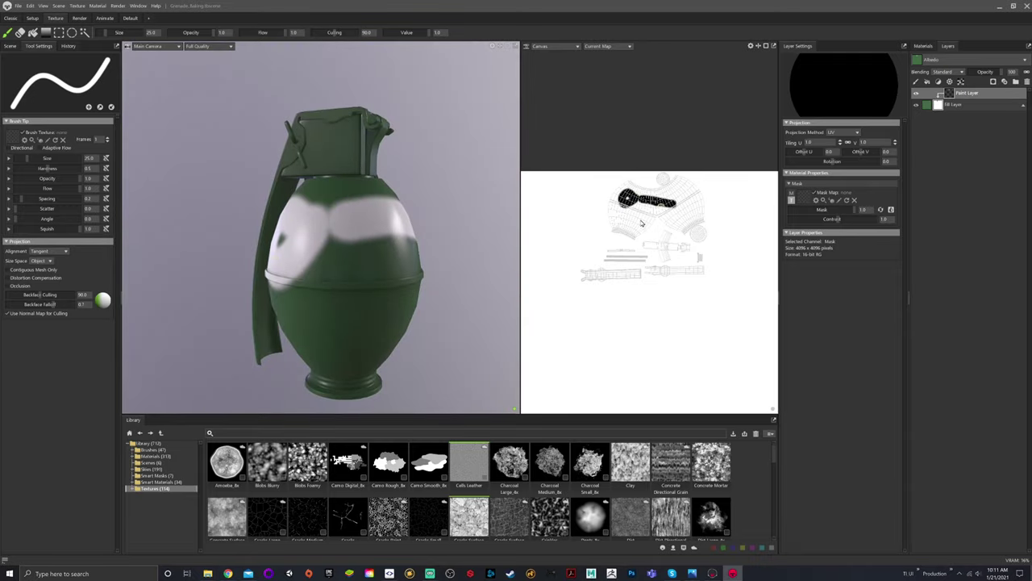
pyautogui.moveTo(352, 212)
pyautogui.mouseDown()
pyautogui.moveTo(380, 218)
pyautogui.moveTo(387, 234)
pyautogui.mouseUp()
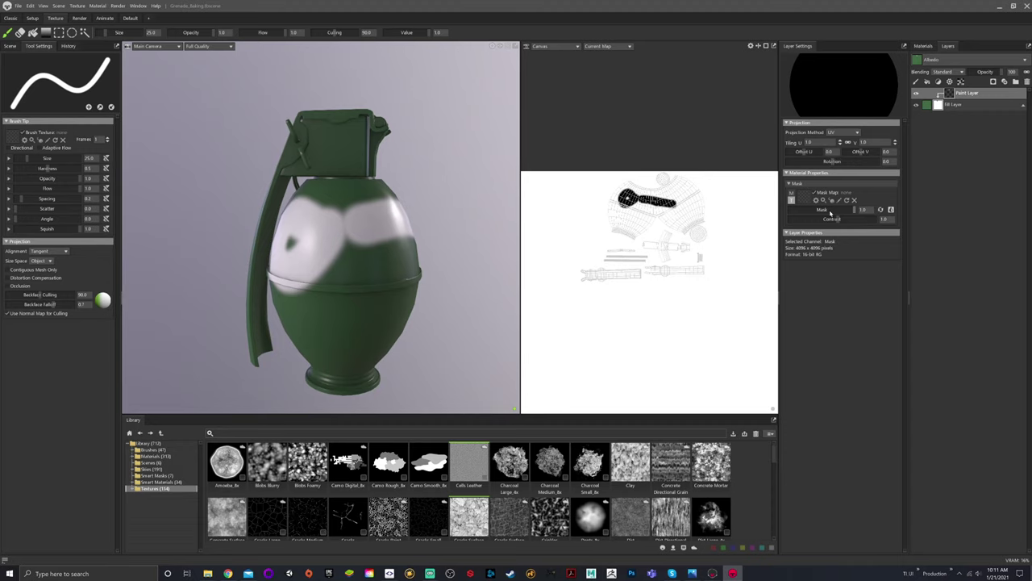
pyautogui.moveTo(358, 281); pyautogui.dragTo(355, 348)
pyautogui.moveTo(355, 349)
pyautogui.mouseDown(button='middle')
pyautogui.moveTo(433, 247)
pyautogui.moveTo(419, 234)
pyautogui.mouseUp(button='middle')
# Paint grey blotches on the lower body at mask value 0.319, then reset it to 1.0.
pyautogui.keyDown('ctrl'); pyautogui.click(442, 271); pyautogui.keyUp('ctrl')
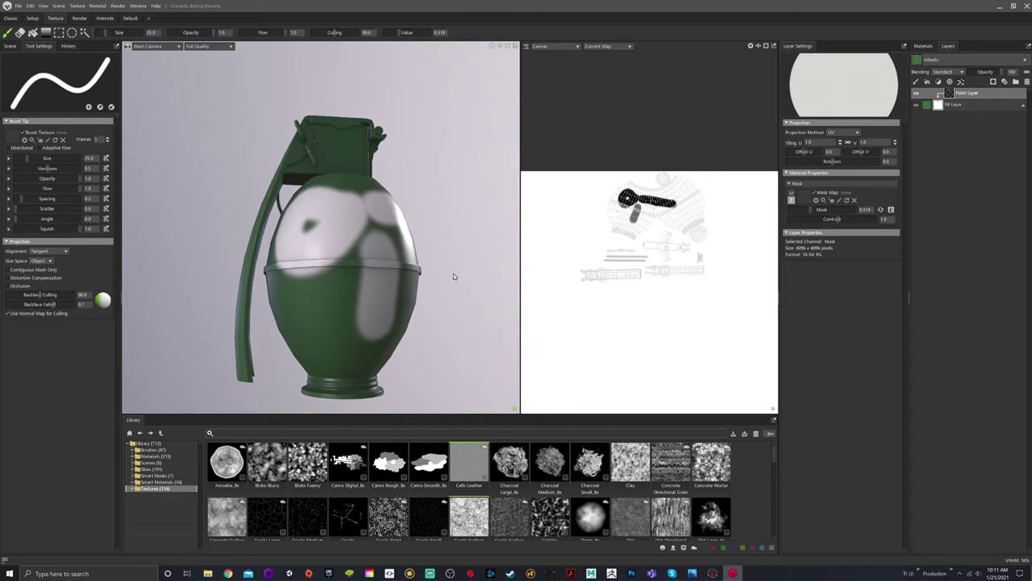
pyautogui.moveTo(388, 279)
pyautogui.mouseDown()
pyautogui.moveTo(298, 319)
pyautogui.moveTo(391, 254)
pyautogui.mouseUp()
pyautogui.moveTo(391, 254); pyautogui.dragTo(399, 261, button='middle')
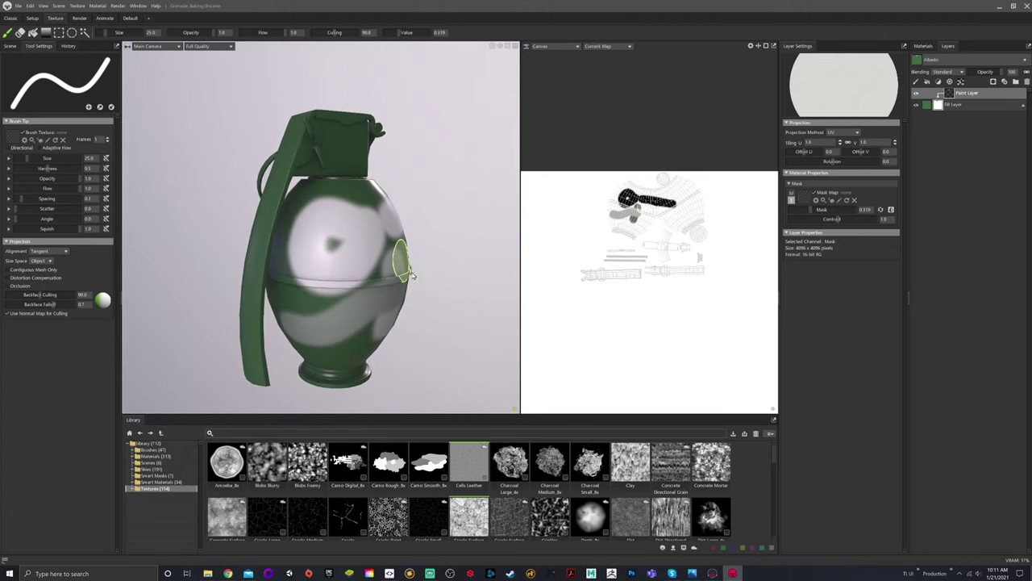
pyautogui.moveTo(498, 308); pyautogui.dragTo(508, 283, button='middle')
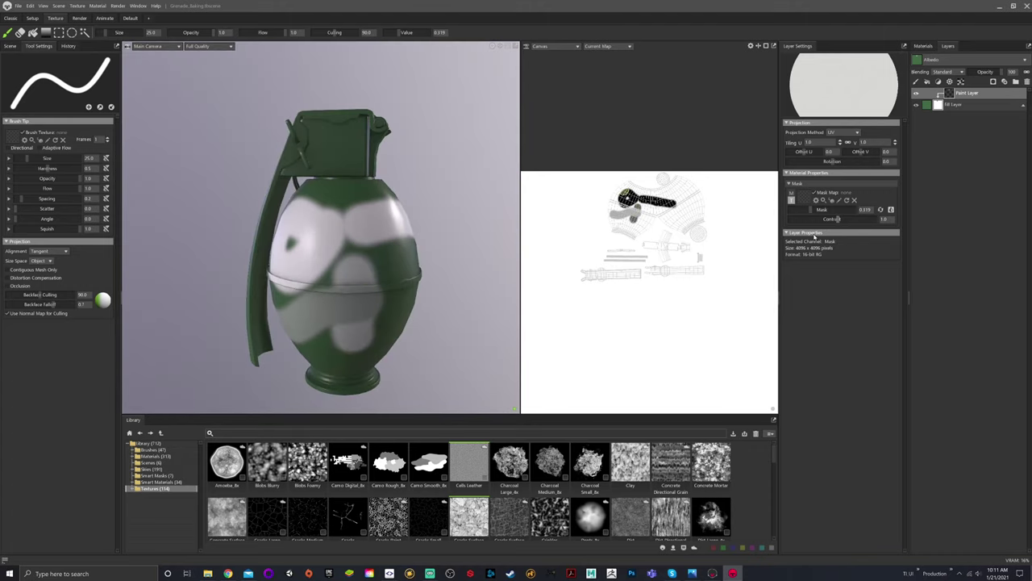
pyautogui.moveTo(812, 210); pyautogui.dragTo(882, 211)
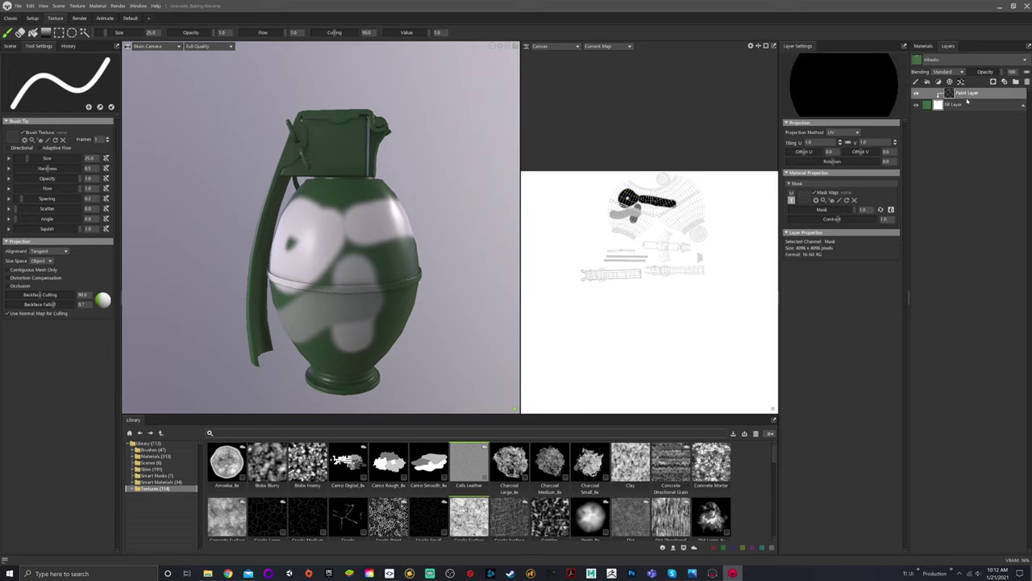
# Delete the test paint layer and add a Paint Mask (Black) to the Fill Layer.
pyautogui.press('Delete')
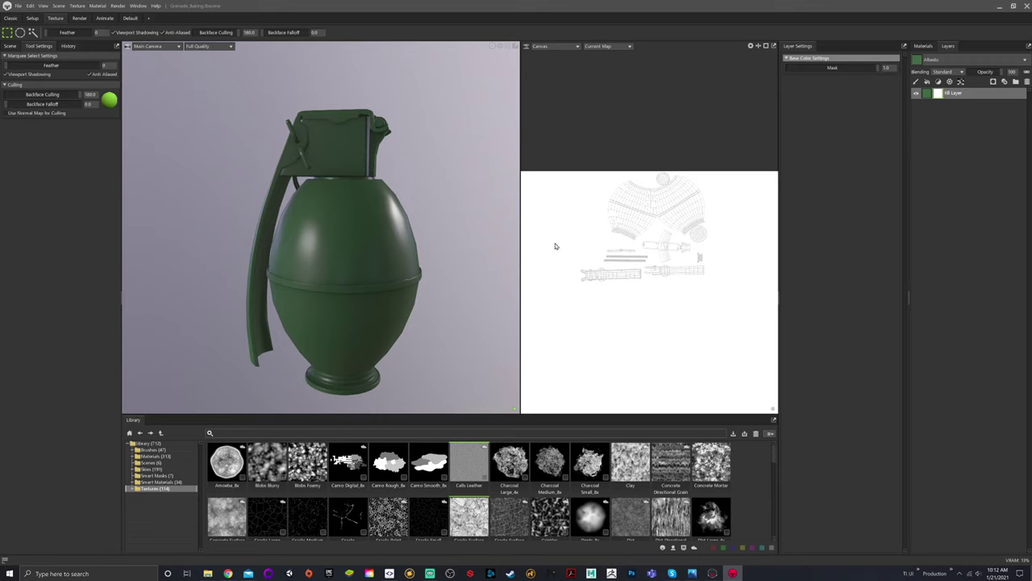
pyautogui.moveTo(424, 172); pyautogui.dragTo(435, 171, button='middle')
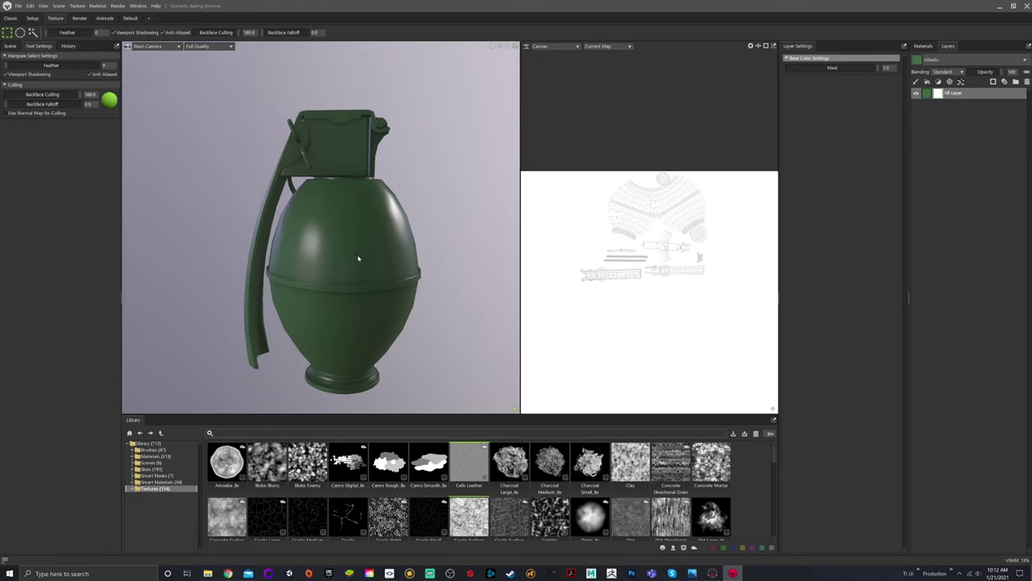
pyautogui.rightClick(946, 93)
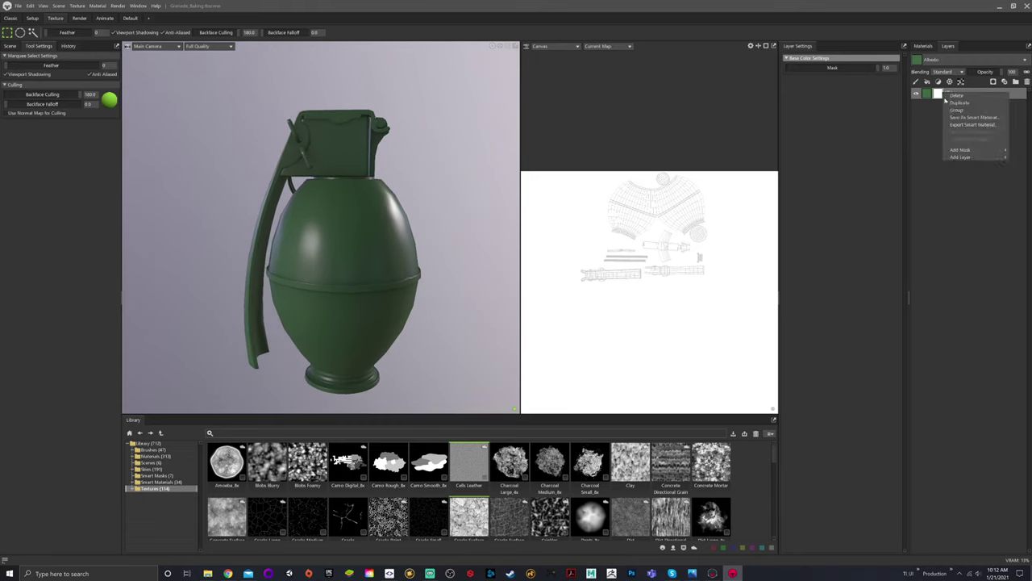
pyautogui.click(934, 156)
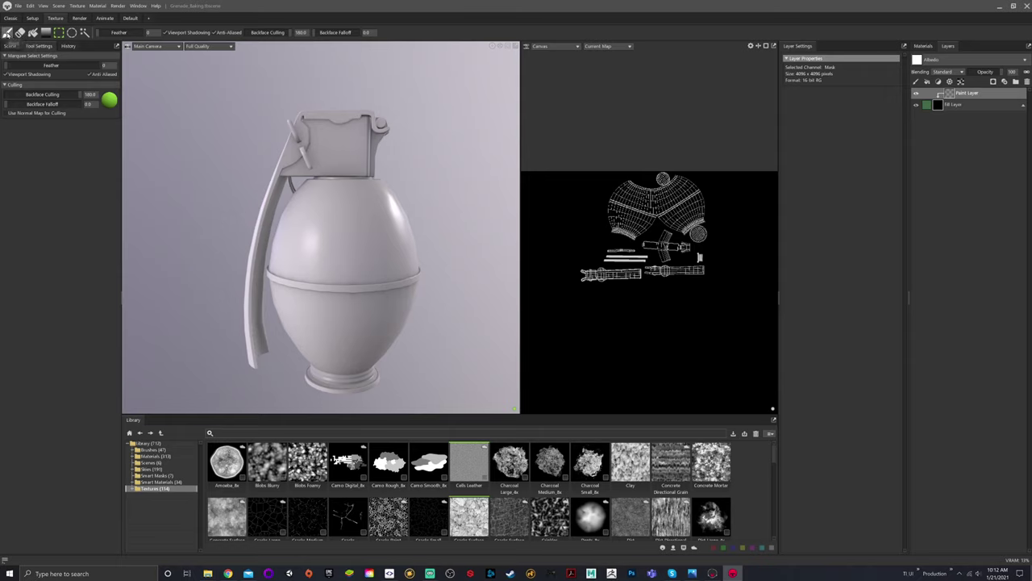
# Paint a test stroke on the black mask and undo it.
pyautogui.click(7, 33)
pyautogui.moveTo(625, 201)
pyautogui.mouseDown()
pyautogui.moveTo(701, 203)
pyautogui.moveTo(594, 208)
pyautogui.moveTo(663, 177)
pyautogui.moveTo(645, 223)
pyautogui.mouseUp()
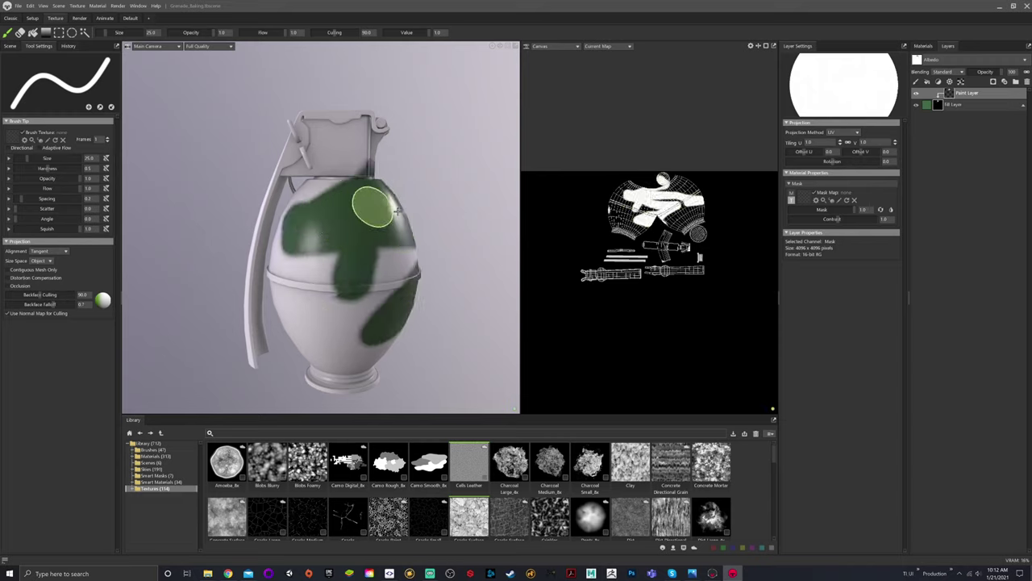
pyautogui.hotkey('ctrl', 'z')
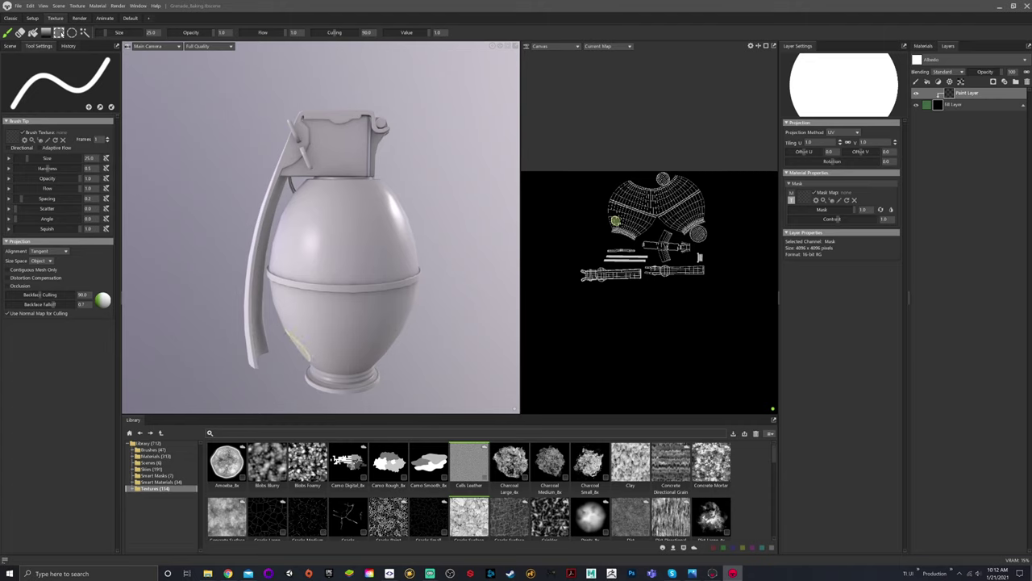
# Try circle, magic-wand and marquee selections on the UV islands, then choose the Flood Fill tool.
pyautogui.click(74, 33)
pyautogui.click(84, 33)
pyautogui.click(627, 249)
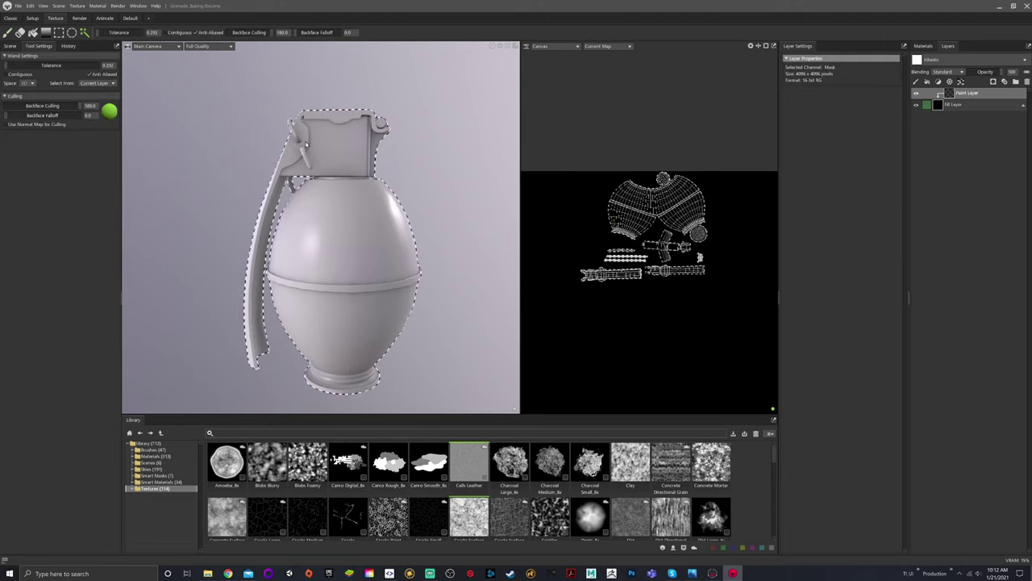
pyautogui.click(193, 95)
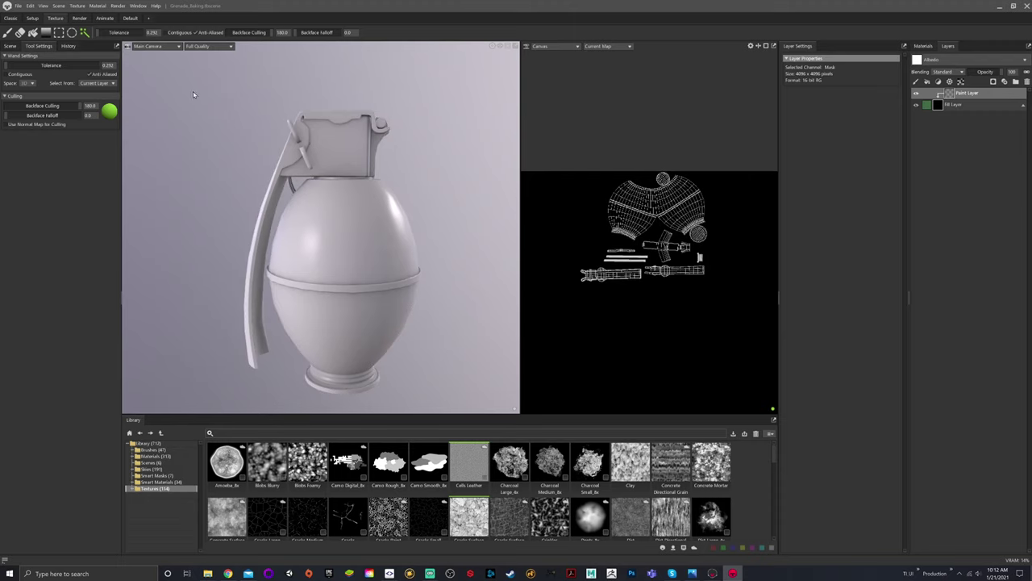
pyautogui.click(58, 33)
pyautogui.moveTo(597, 170); pyautogui.dragTo(705, 221)
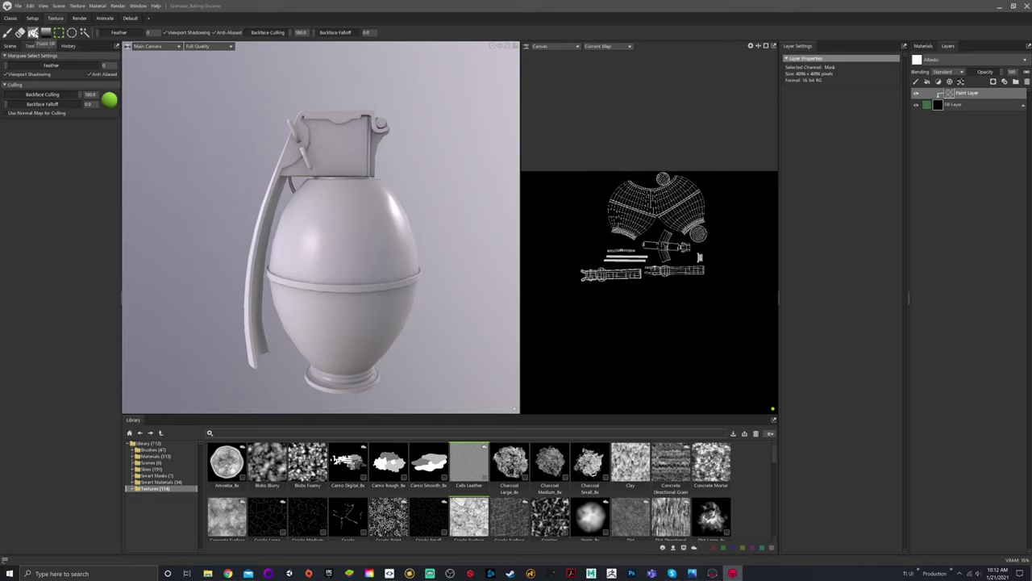
pyautogui.click(34, 34)
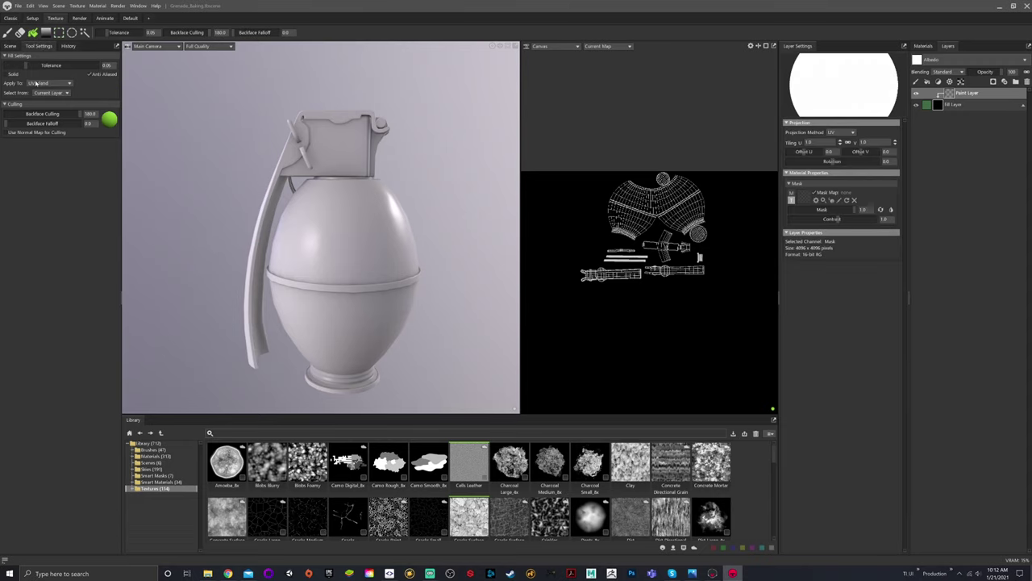
pyautogui.click(48, 83)
pyautogui.click(55, 92)
pyautogui.click(374, 250)
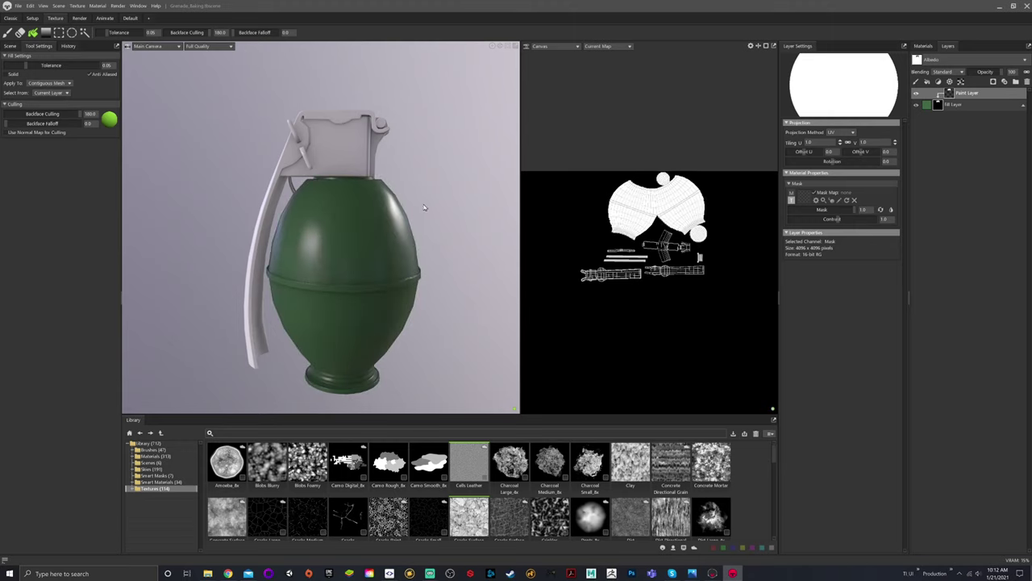
pyautogui.keyDown('alt'); pyautogui.moveTo(427, 208); pyautogui.dragTo(374, 212); pyautogui.keyUp('alt')
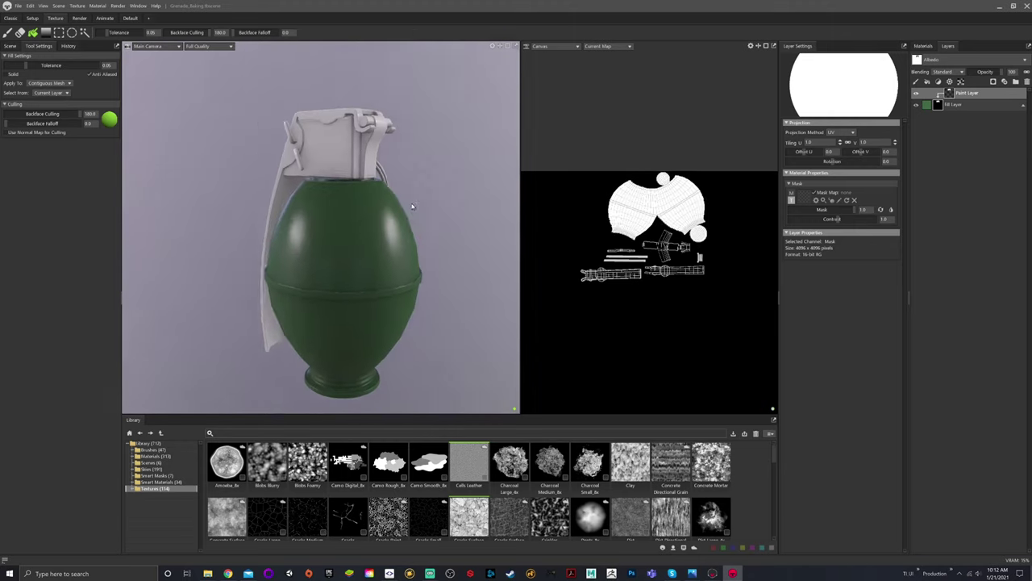
pyautogui.moveTo(401, 202); pyautogui.dragTo(448, 177, button='right')
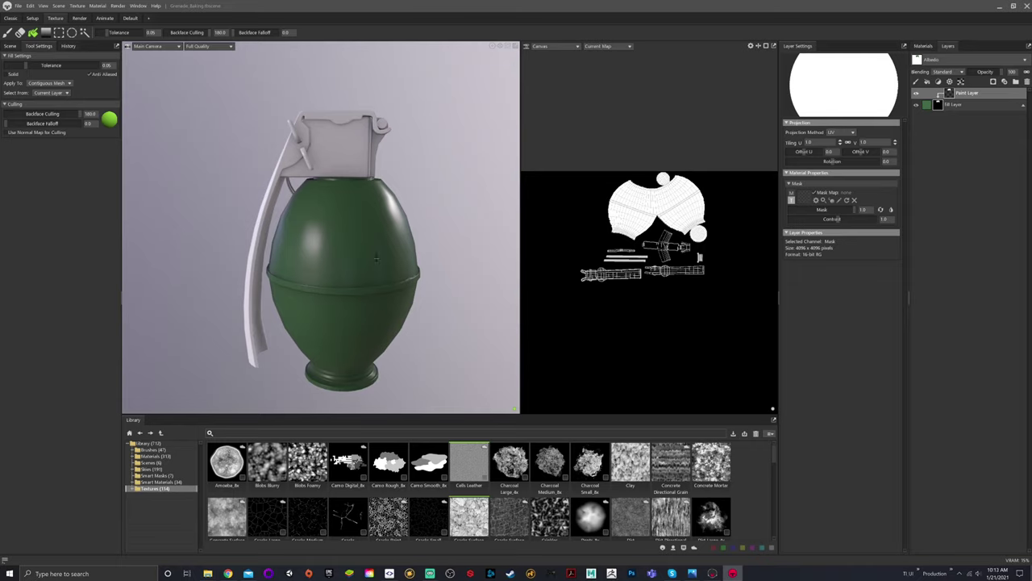
pyautogui.click(382, 226)
pyautogui.click(54, 84)
pyautogui.click(44, 98)
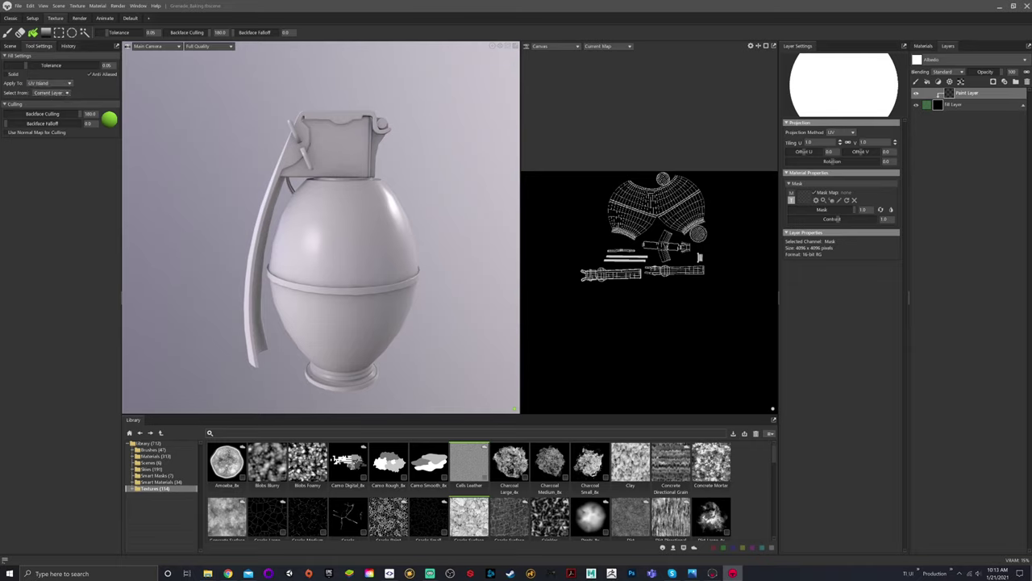
pyautogui.click(675, 200)
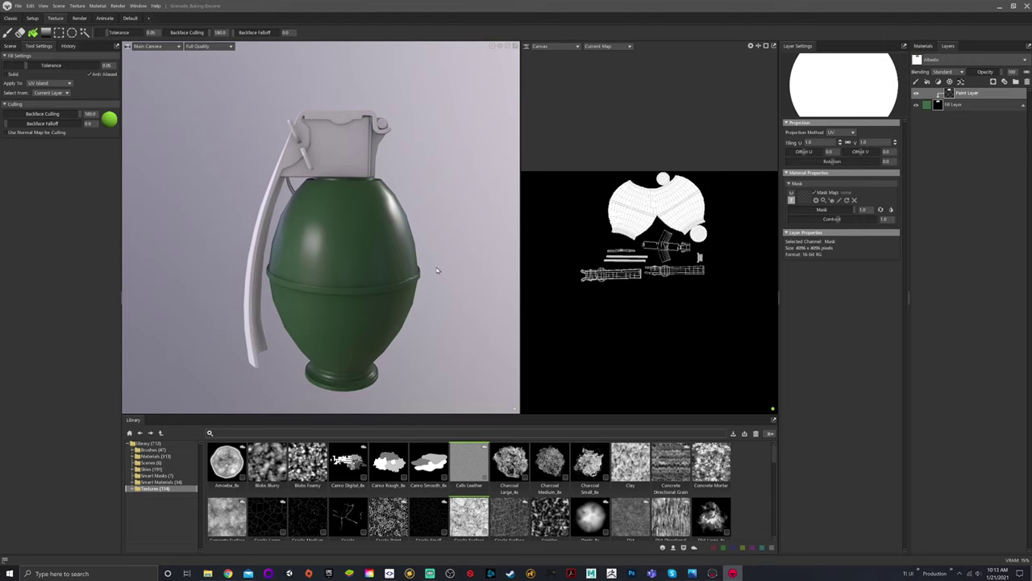
pyautogui.keyDown('alt'); pyautogui.moveTo(413, 284); pyautogui.dragTo(292, 218); pyautogui.keyUp('alt')
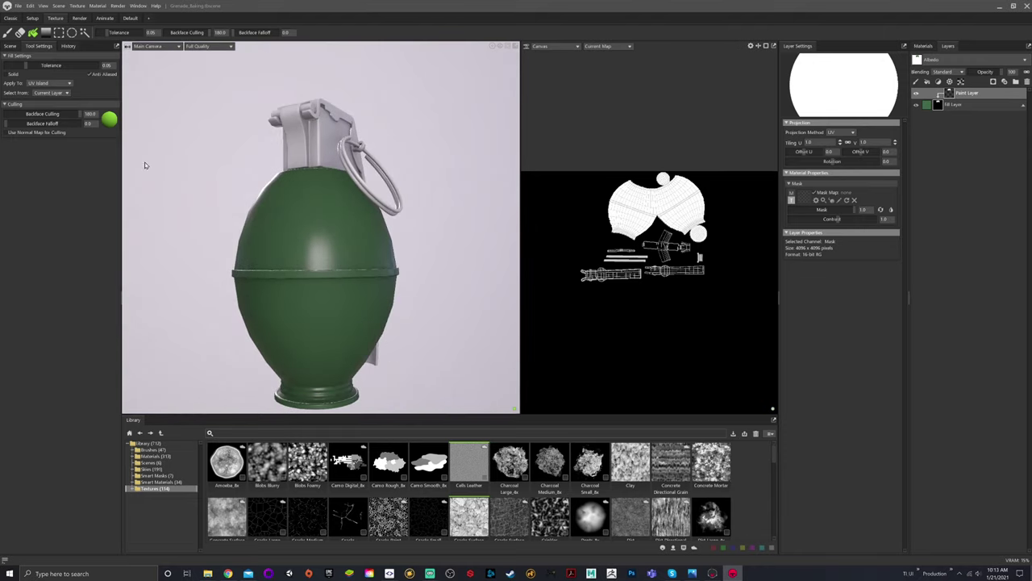
pyautogui.hotkey('ctrl', 'z')
pyautogui.click(50, 84)
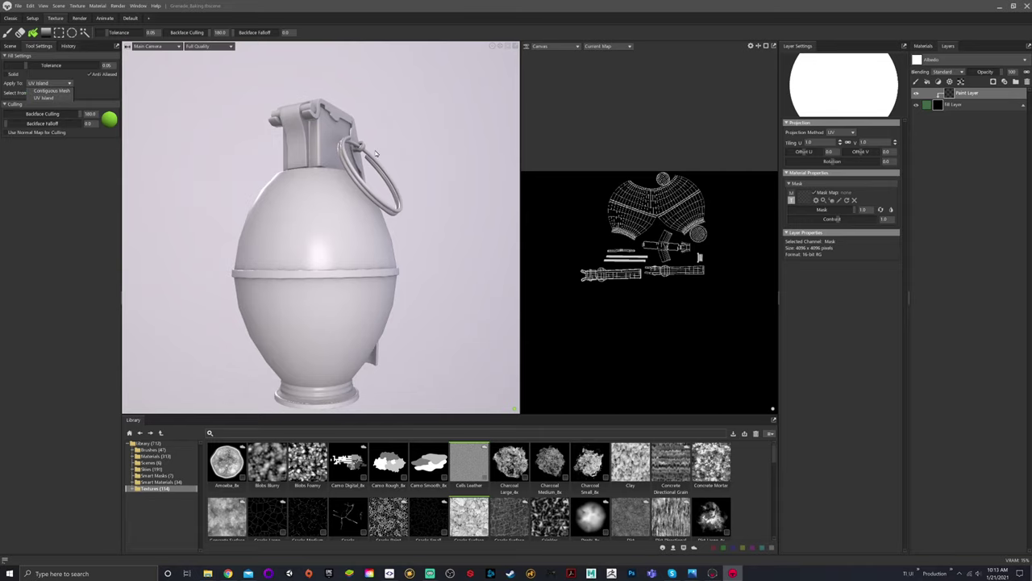
# Add a Color Selection input processor layer above the paint layer in the Fill Layer's mask.
pyautogui.click(408, 134)
pyautogui.keyDown('alt'); pyautogui.moveTo(408, 134); pyautogui.dragTo(420, 156); pyautogui.keyUp('alt')
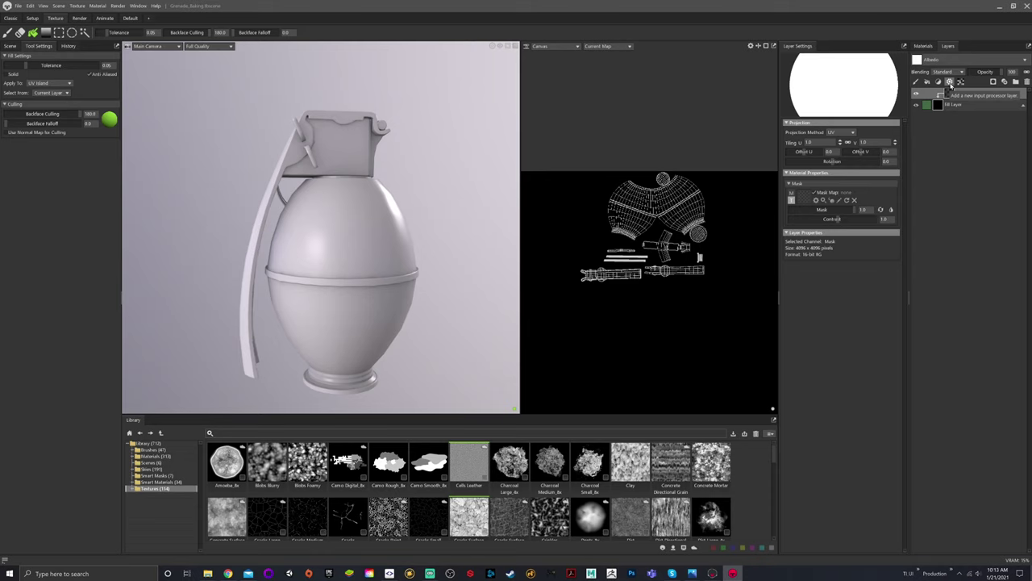
pyautogui.click(950, 84)
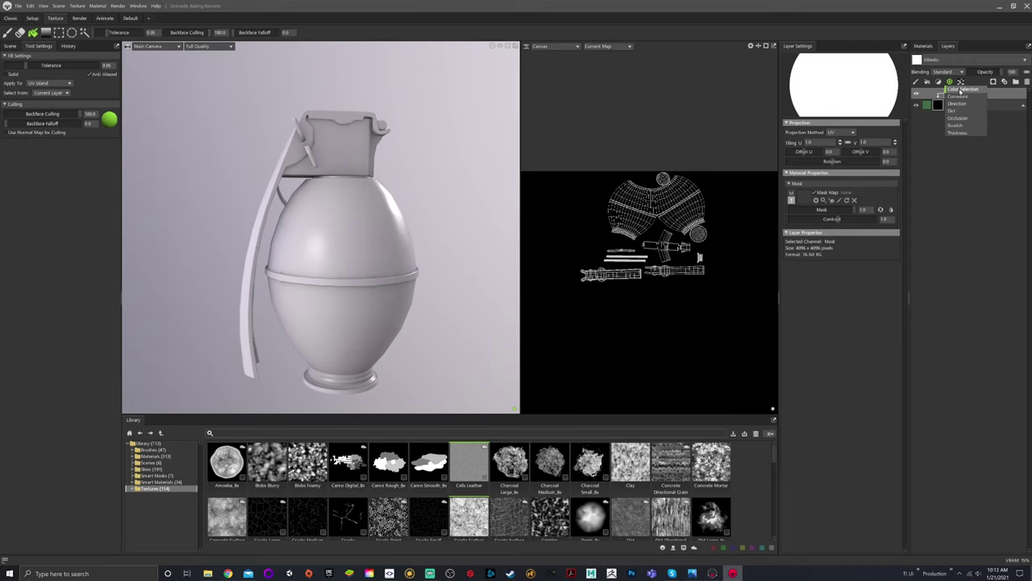
pyautogui.click(962, 90)
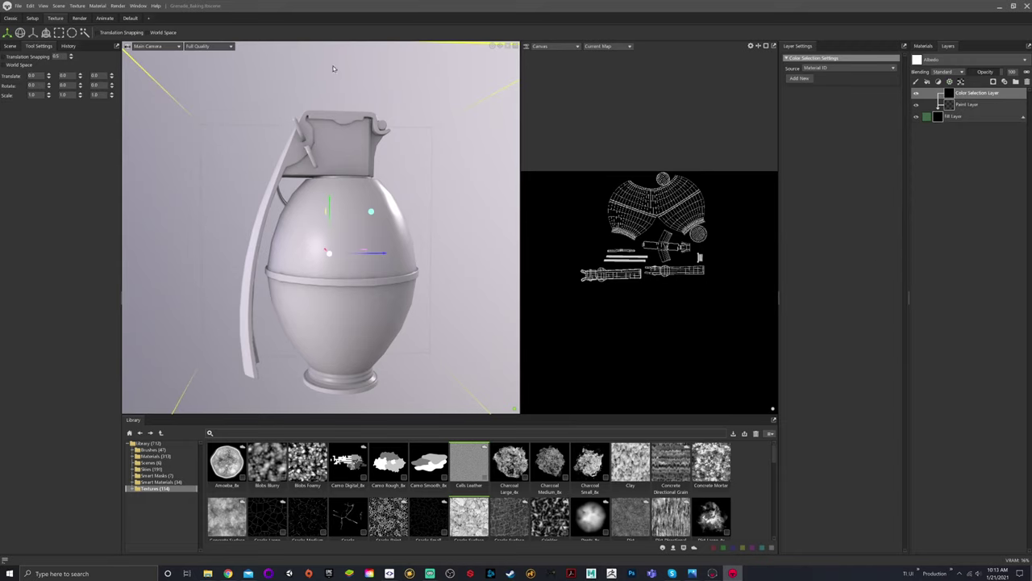
pyautogui.click(831, 68)
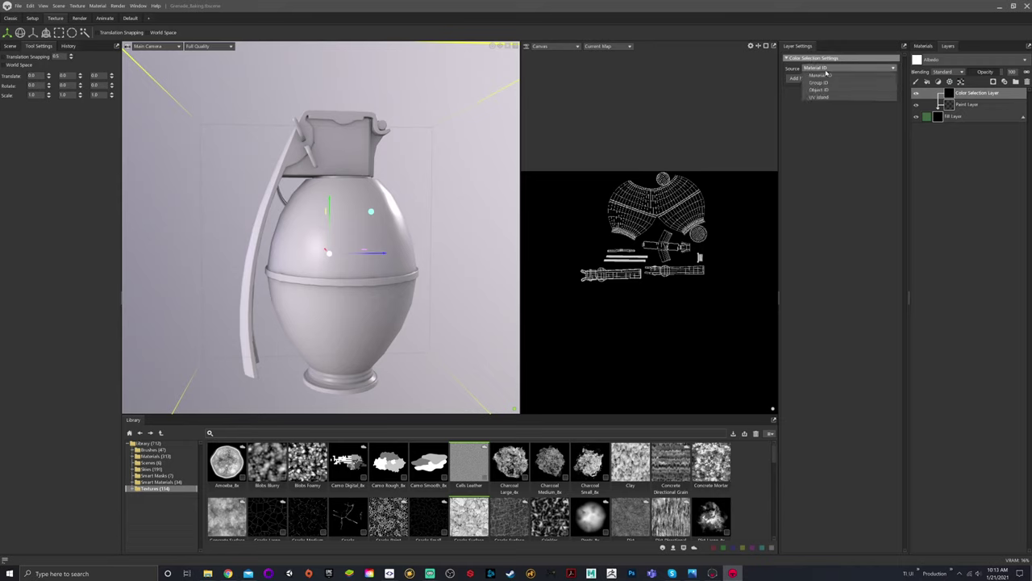
pyautogui.click(844, 131)
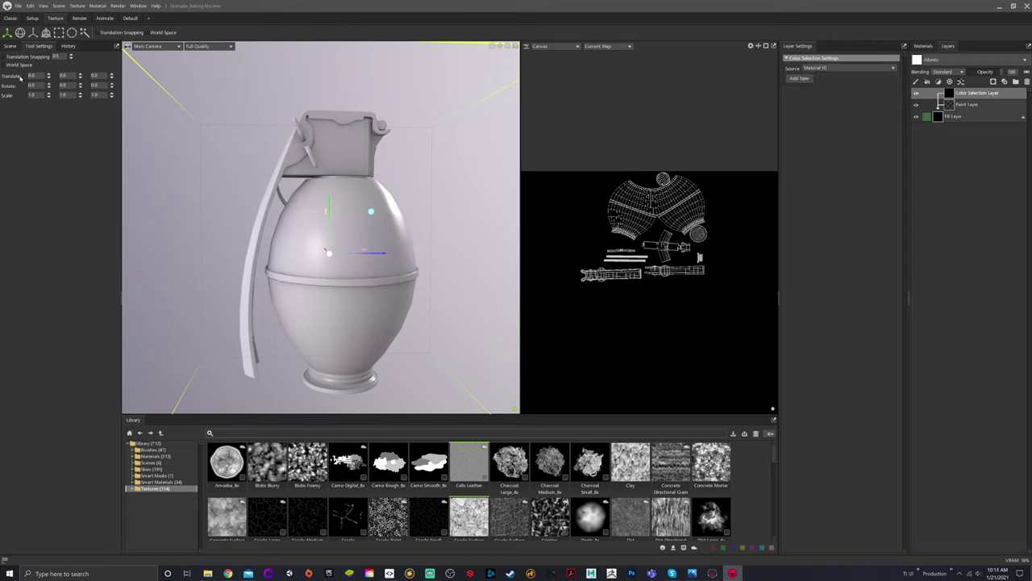
pyautogui.click(10, 46)
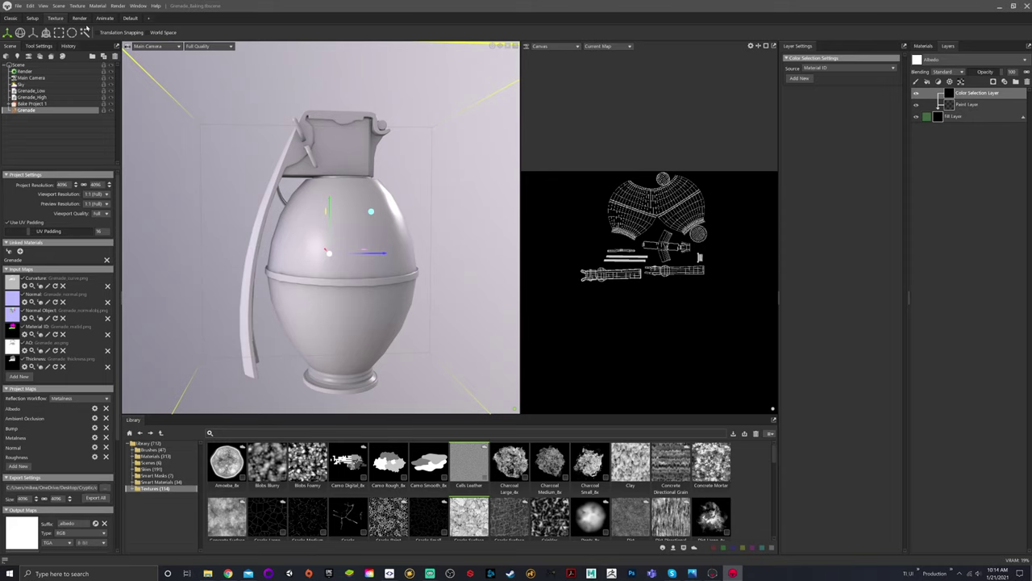
pyautogui.click(39, 46)
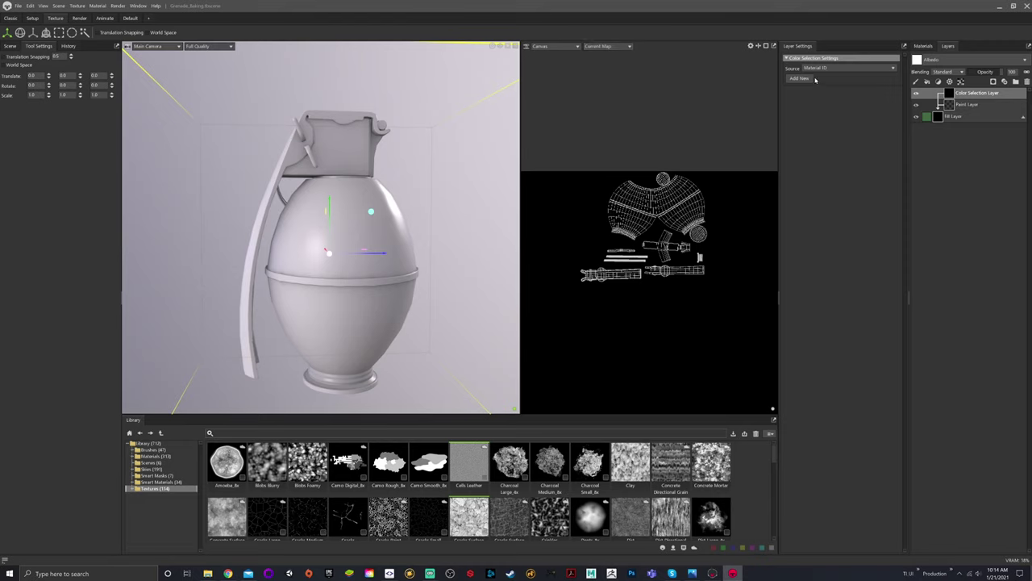
# Select the body's magenta Material ID colour and set the selection threshold to 0.472.
pyautogui.click(801, 45)
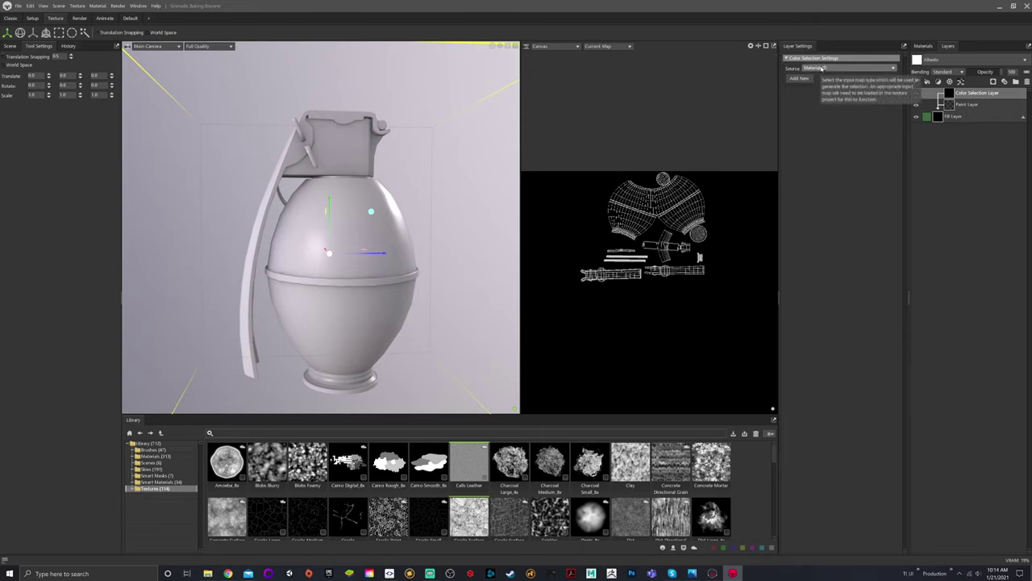
pyautogui.click(801, 80)
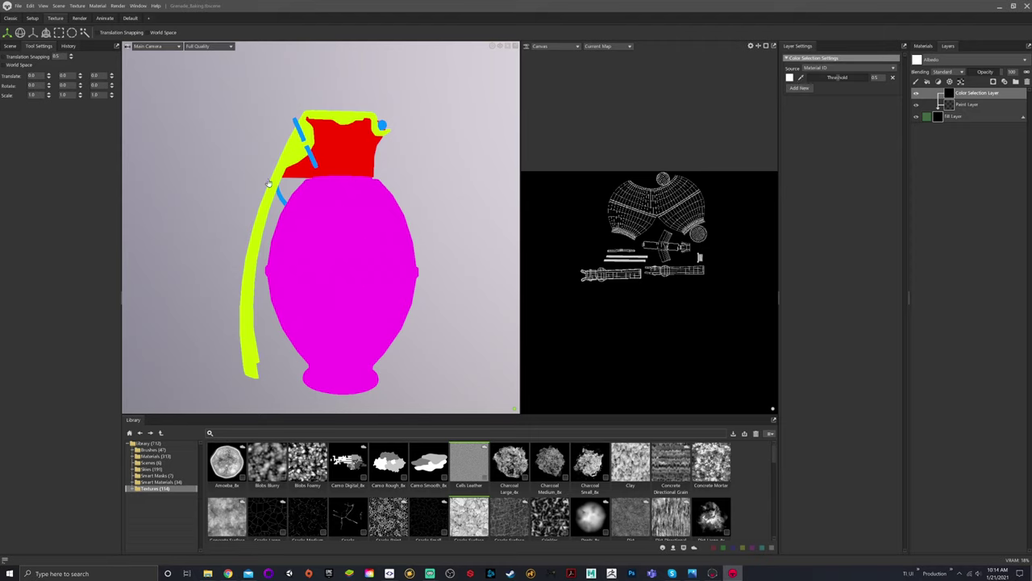
pyautogui.moveTo(224, 169); pyautogui.dragTo(193, 169)
pyautogui.moveTo(417, 154); pyautogui.dragTo(443, 153)
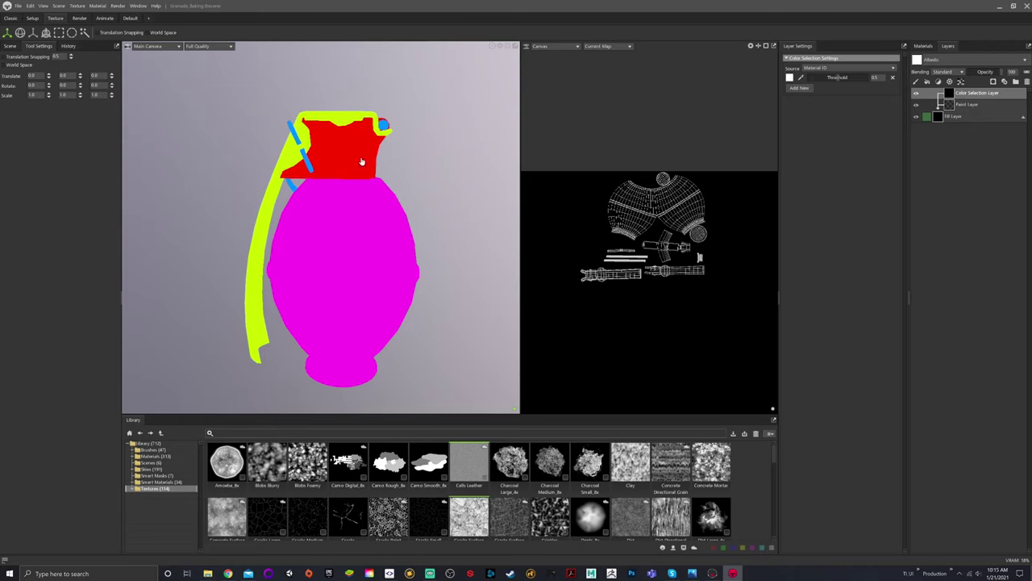
pyautogui.click(342, 228)
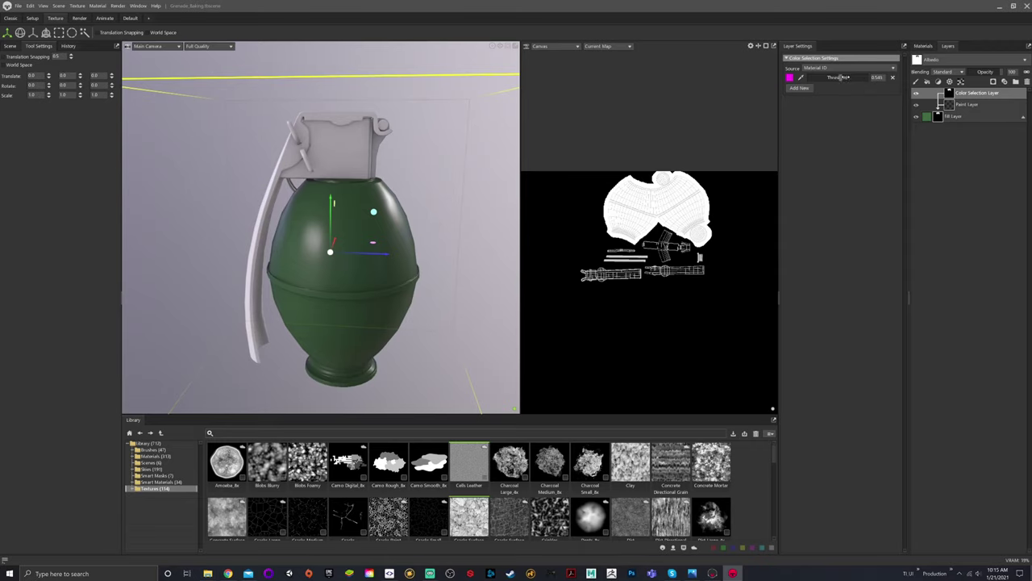
pyautogui.moveTo(840, 77)
pyautogui.mouseDown()
pyautogui.moveTo(882, 81)
pyautogui.moveTo(816, 84)
pyautogui.moveTo(841, 79)
pyautogui.mouseUp()
pyautogui.moveTo(400, 191); pyautogui.dragTo(261, 258)
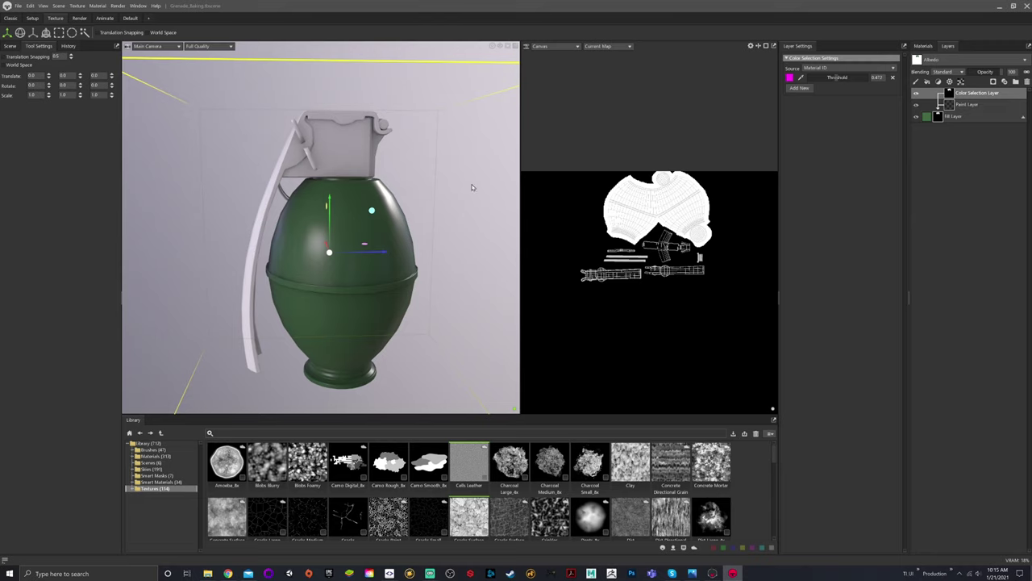
pyautogui.moveTo(427, 188); pyautogui.dragTo(494, 173)
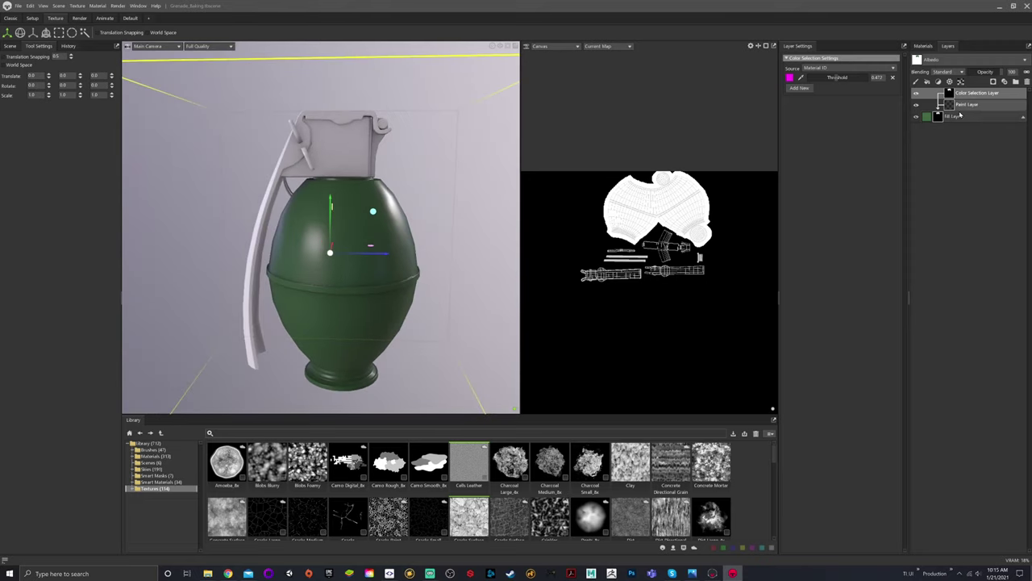
# Undo the Color Selection and Paint layers, then select the Fill Layer and check the all-green grenade.
pyautogui.hotkey('ctrl', 'z')
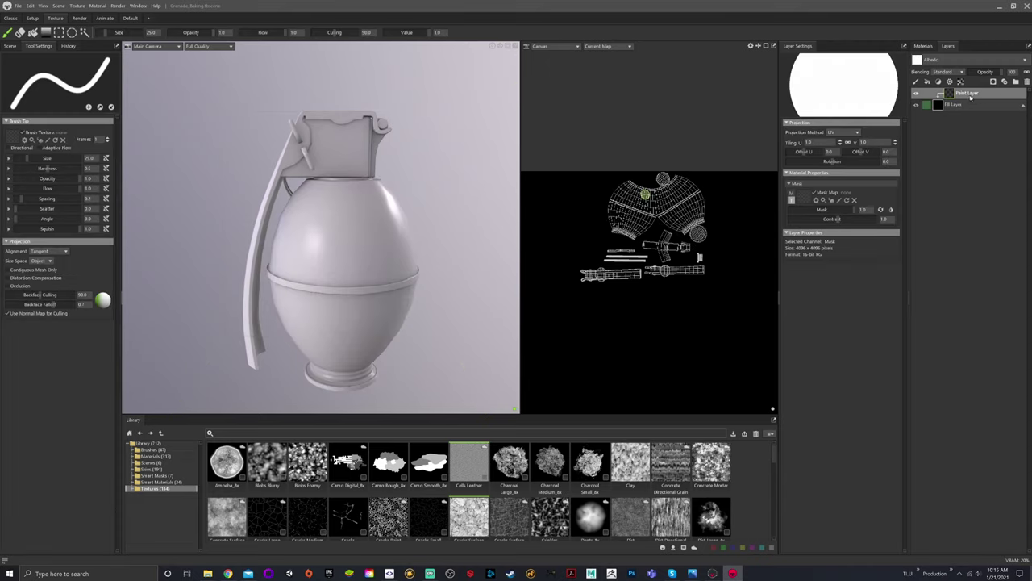
pyautogui.hotkey('ctrl', 'z')
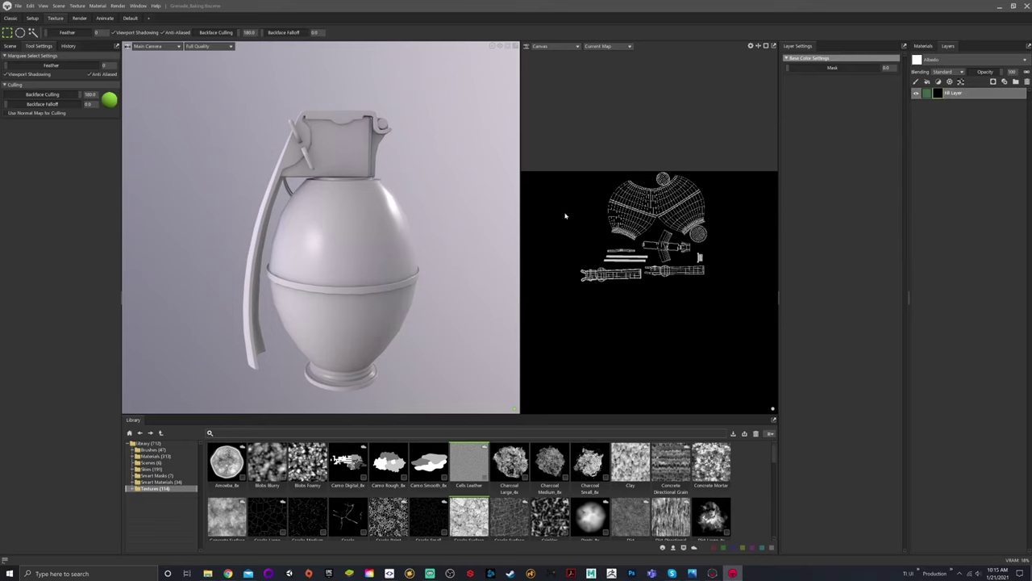
pyautogui.rightClick(942, 99)
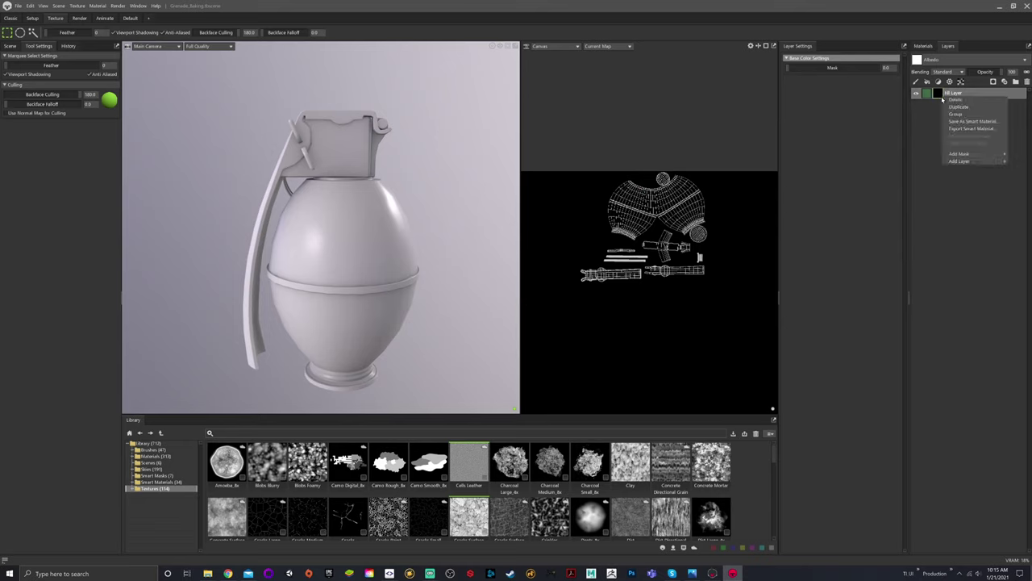
pyautogui.click(927, 93)
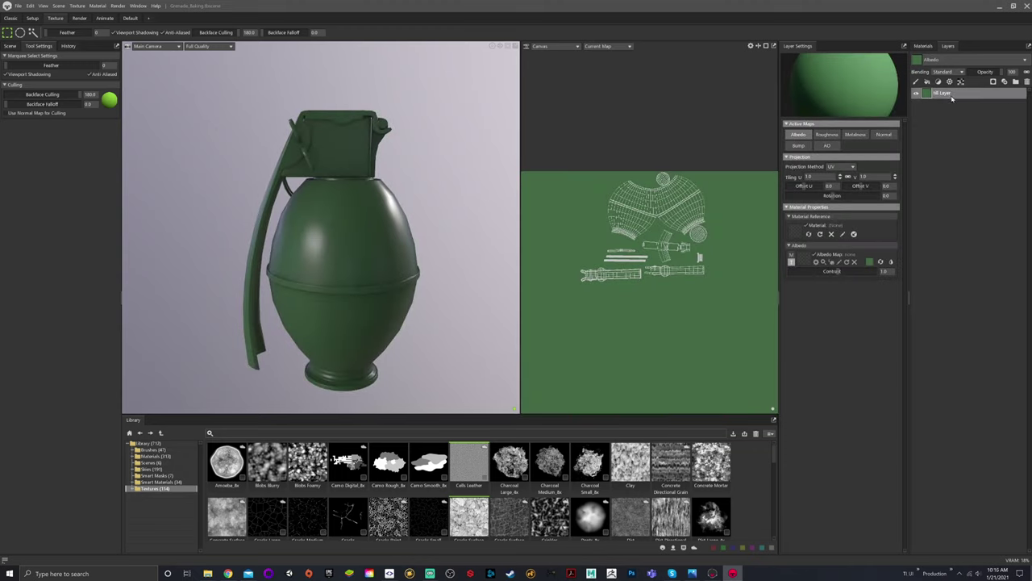
pyautogui.moveTo(405, 223)
pyautogui.mouseDown()
pyautogui.moveTo(414, 195)
pyautogui.moveTo(403, 222)
pyautogui.mouseUp()
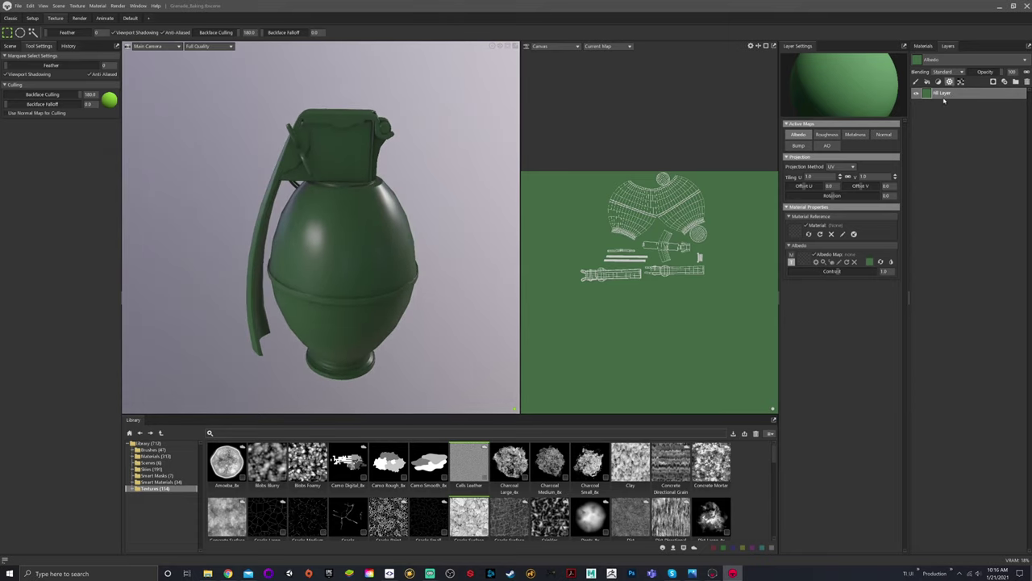
pyautogui.moveTo(440, 230); pyautogui.dragTo(464, 220)
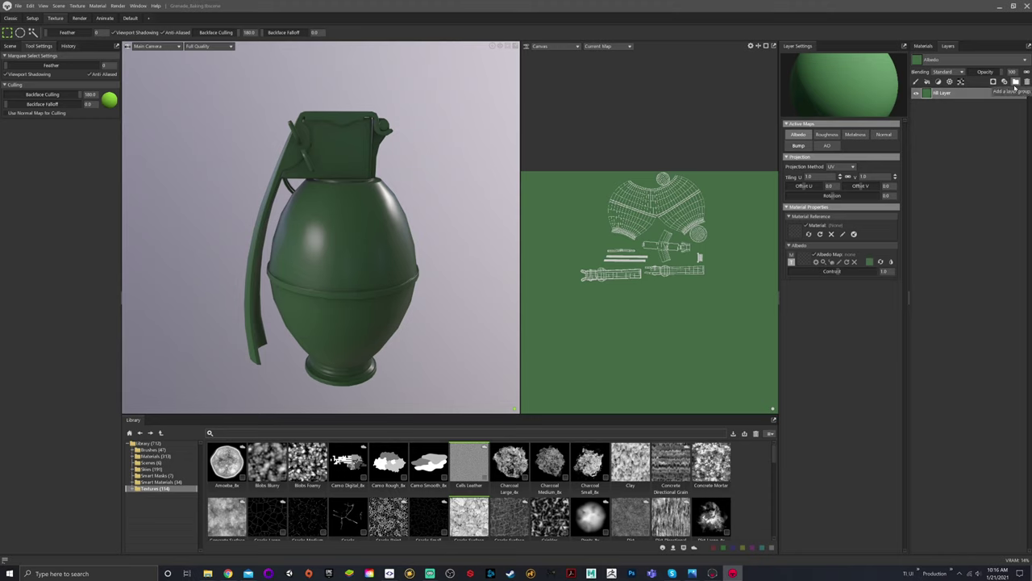
# Add a new layer group named 'G_Base Folder'.
pyautogui.click(1016, 83)
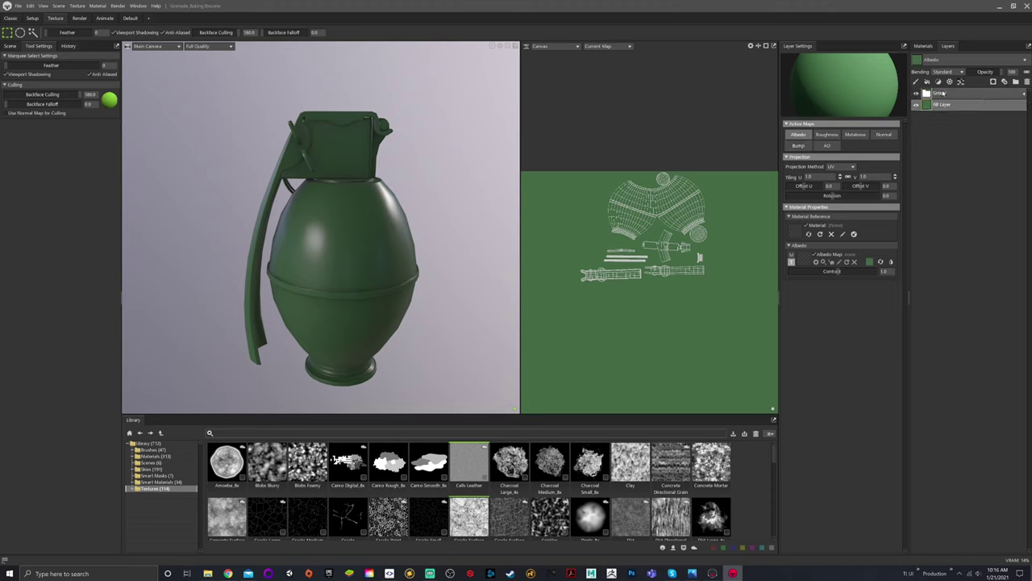
pyautogui.doubleClick(943, 93)
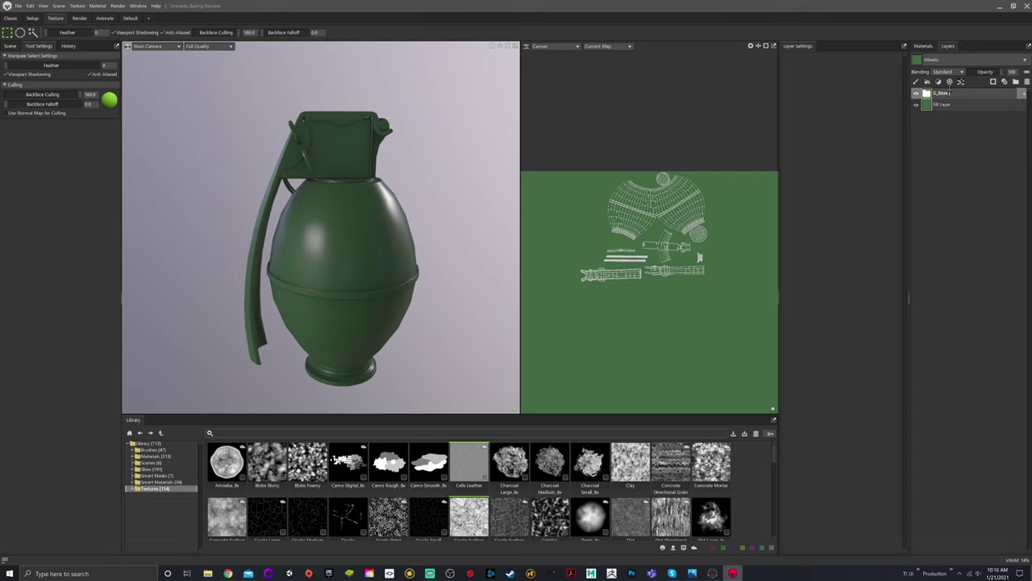
pyautogui.write('G_Base Folder')
pyautogui.press('Return')
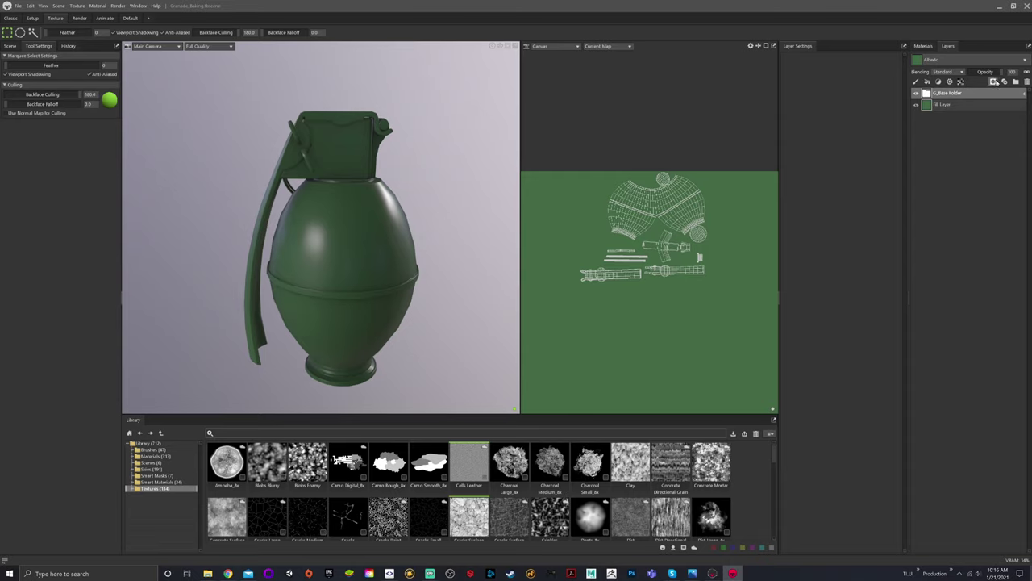
# Add a black Paint Mask to G_Base Folder, adding no generators or extra masks.
pyautogui.click(994, 82)
pyautogui.click(978, 97)
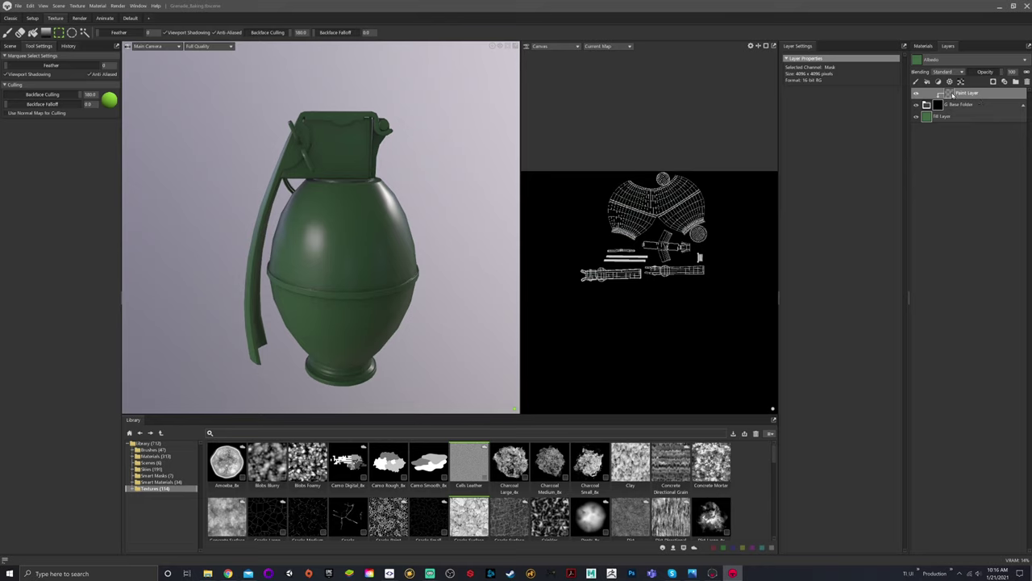
pyautogui.click(949, 81)
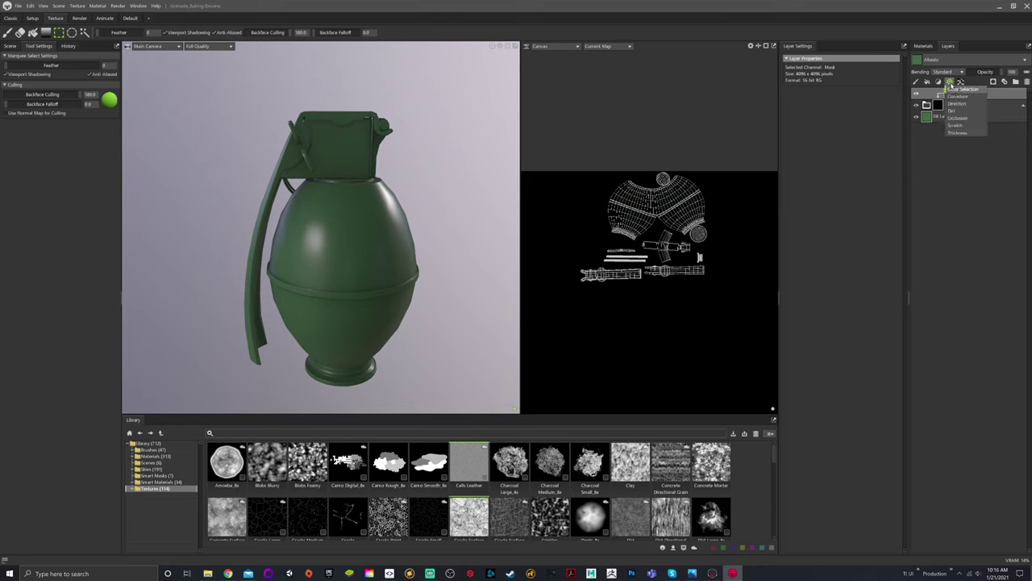
pyautogui.click(958, 153)
pyautogui.rightClick(950, 98)
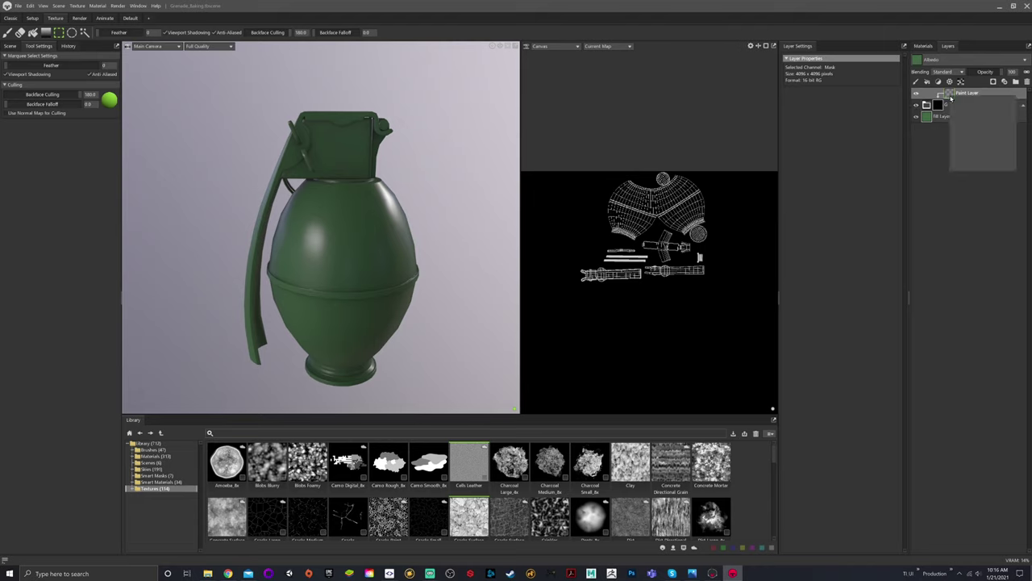
pyautogui.click(939, 137)
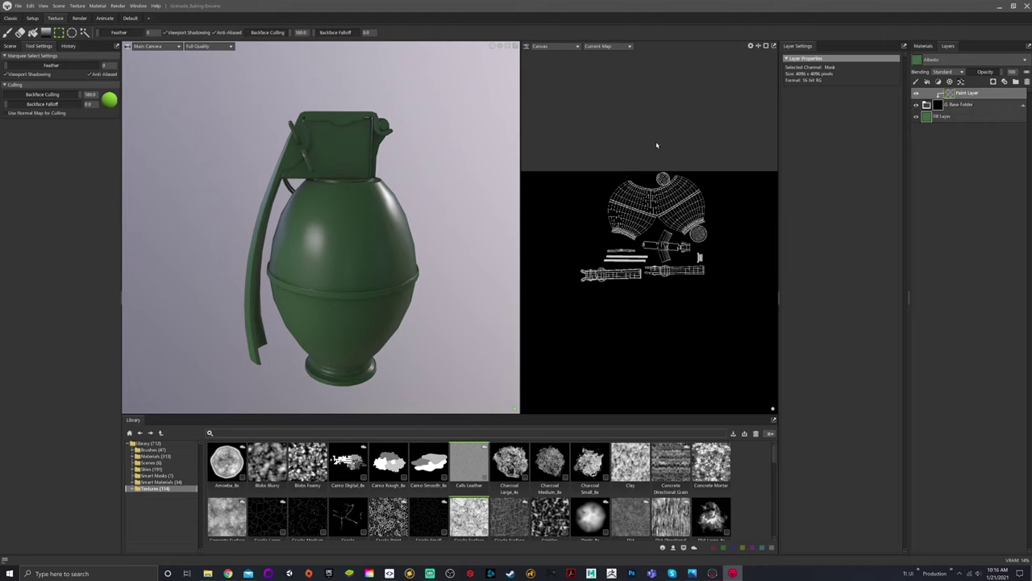
# Fill the grenade body's UV islands white in the folder's mask.
pyautogui.click(33, 32)
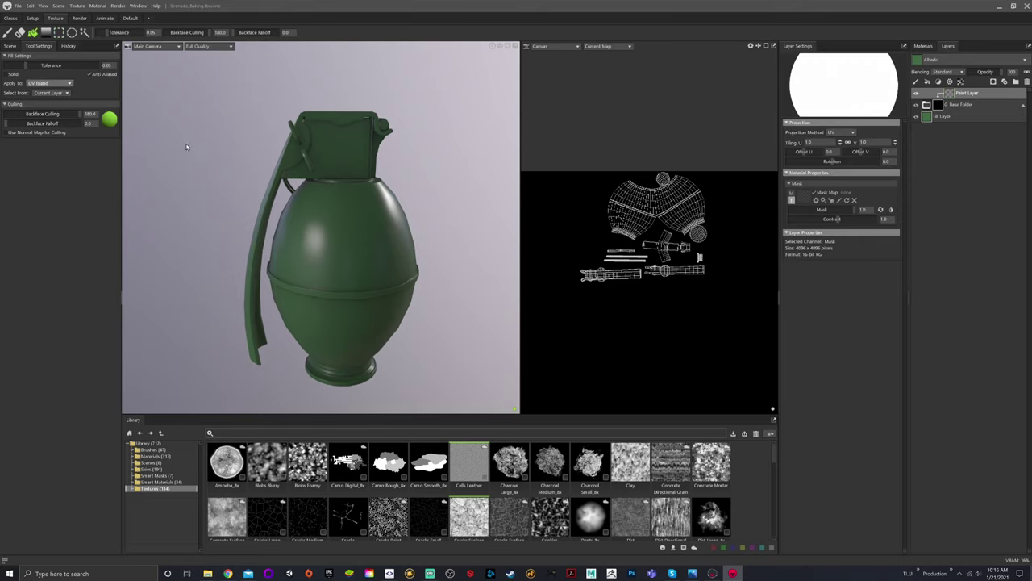
pyautogui.click(658, 205)
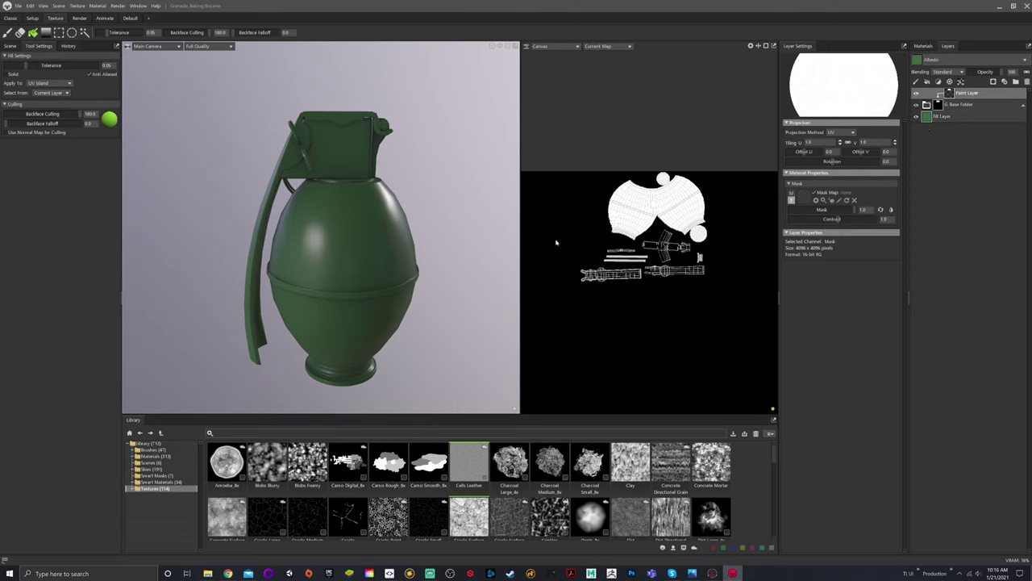
pyautogui.click(8, 33)
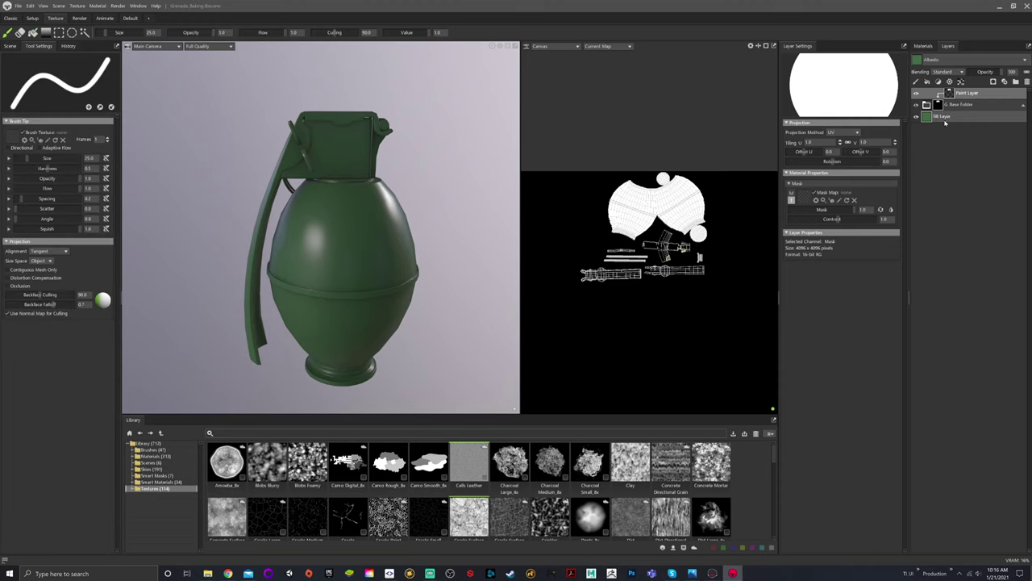
pyautogui.click(944, 117)
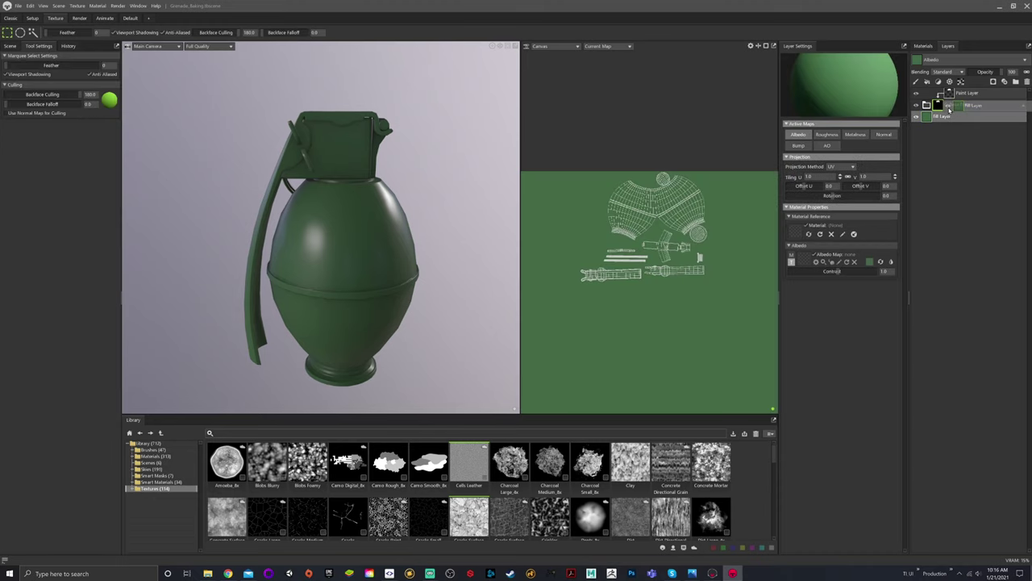
# Move the Fill Layer below, then back above, the Paint Layer in G_Base Folder.
pyautogui.click(950, 108)
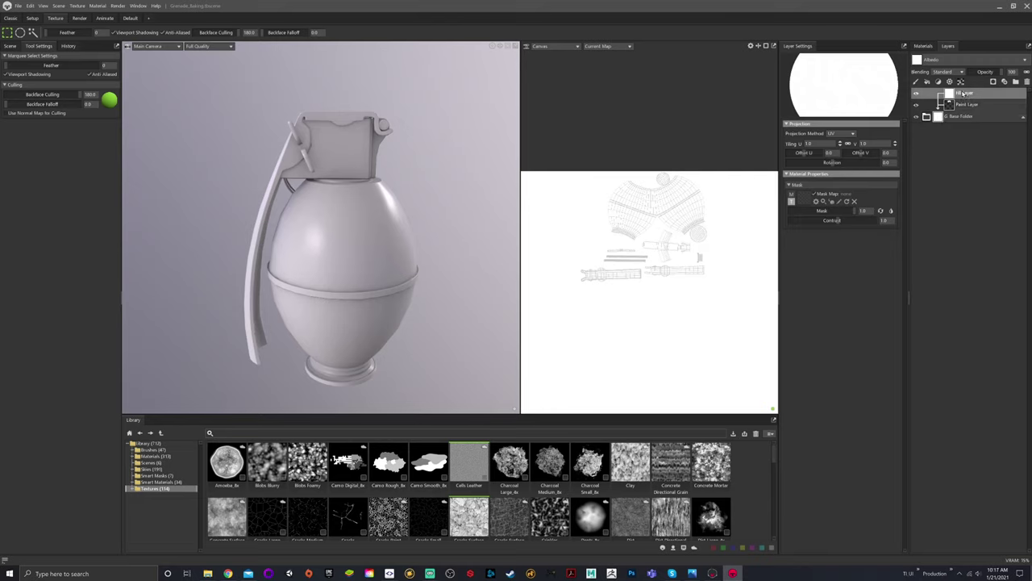
pyautogui.moveTo(963, 94)
pyautogui.mouseDown()
pyautogui.moveTo(970, 113)
pyautogui.moveTo(967, 98)
pyautogui.mouseUp()
pyautogui.click(950, 105)
pyautogui.moveTo(961, 94); pyautogui.dragTo(959, 116)
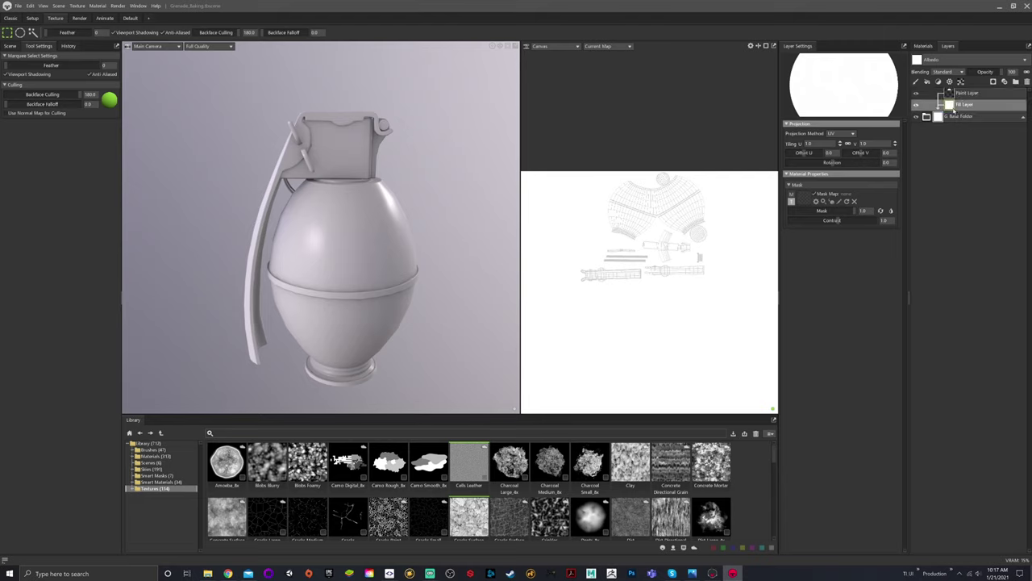
pyautogui.moveTo(955, 110)
pyautogui.mouseDown()
pyautogui.moveTo(923, 91)
pyautogui.moveTo(926, 118)
pyautogui.mouseUp()
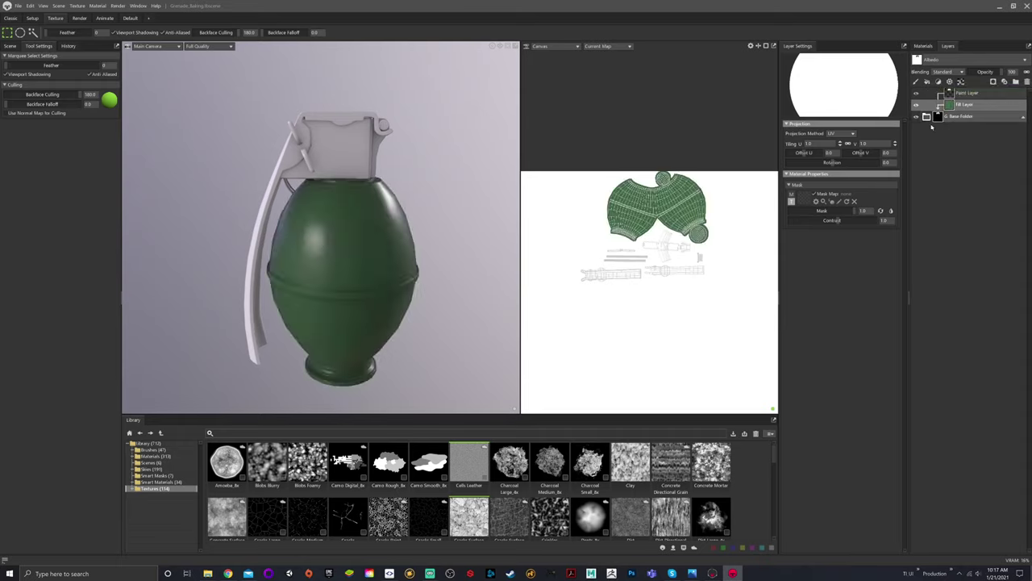
# Move the Fill Layer out below G_Base Folder, then drop it back inside the group.
pyautogui.click(949, 123)
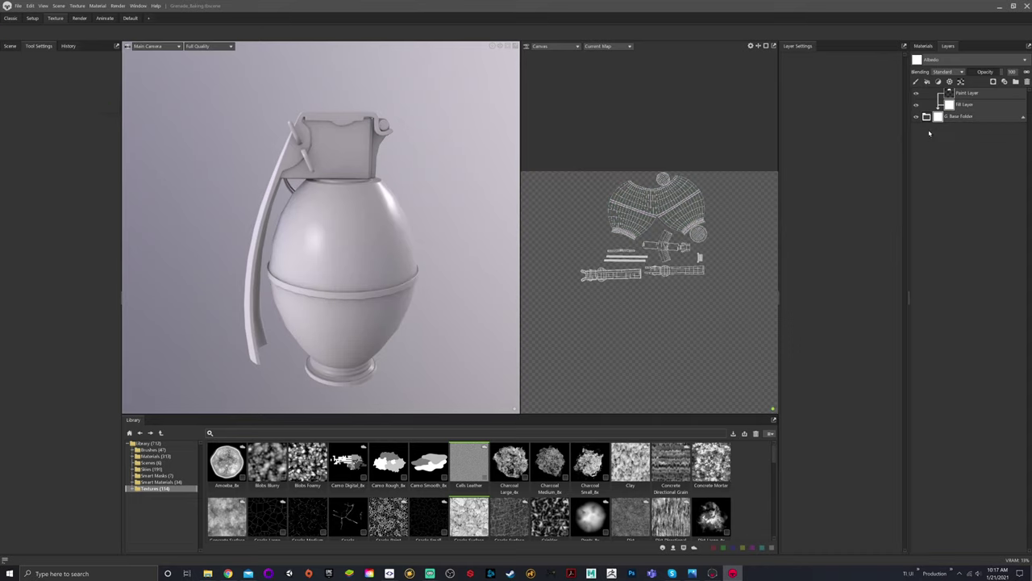
pyautogui.moveTo(950, 102)
pyautogui.mouseDown()
pyautogui.moveTo(946, 121)
pyautogui.moveTo(928, 118)
pyautogui.moveTo(954, 95)
pyautogui.moveTo(928, 105)
pyautogui.moveTo(954, 155)
pyautogui.moveTo(948, 95)
pyautogui.mouseUp()
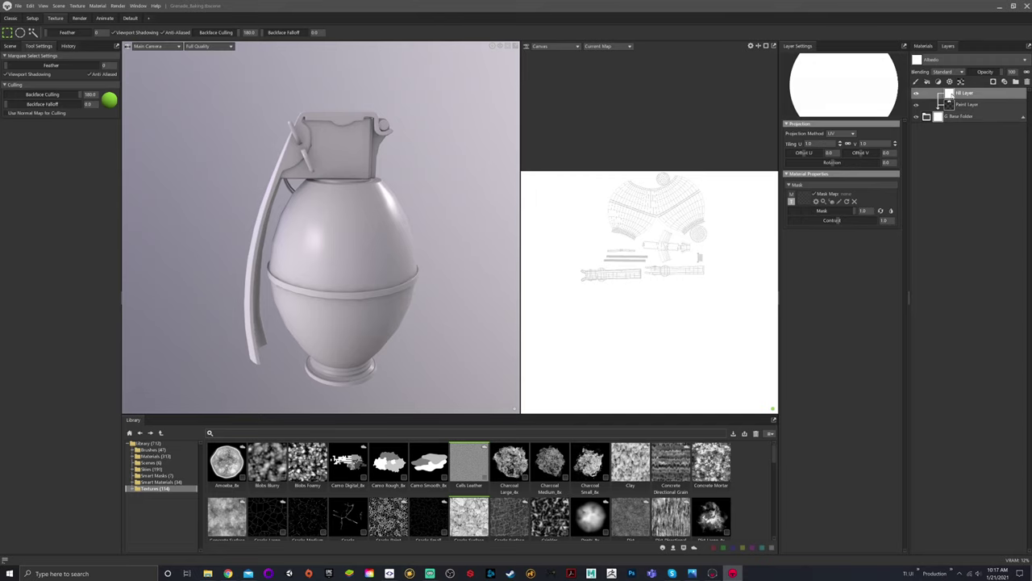
pyautogui.moveTo(950, 94); pyautogui.dragTo(956, 158)
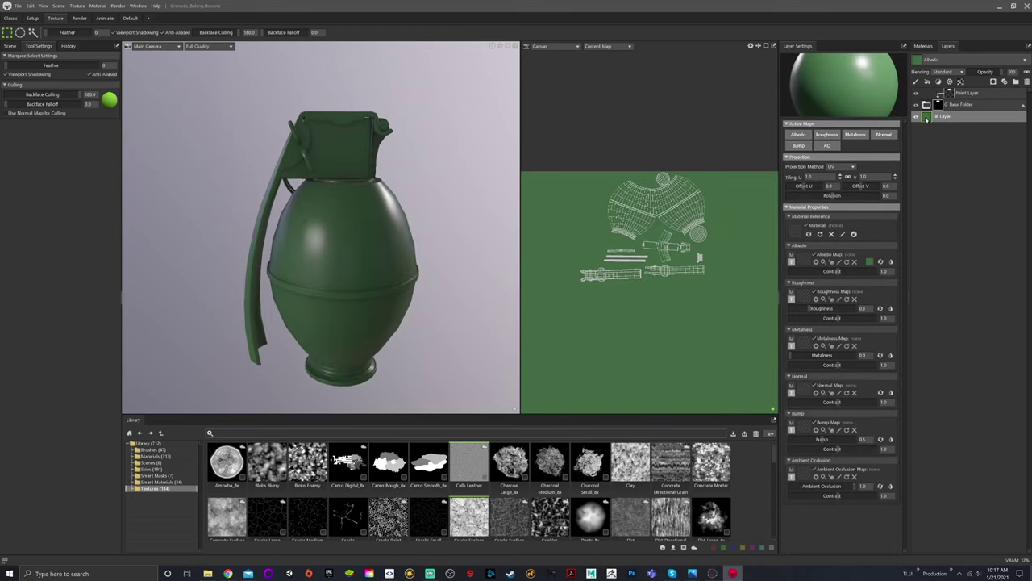
pyautogui.moveTo(927, 119); pyautogui.dragTo(927, 95)
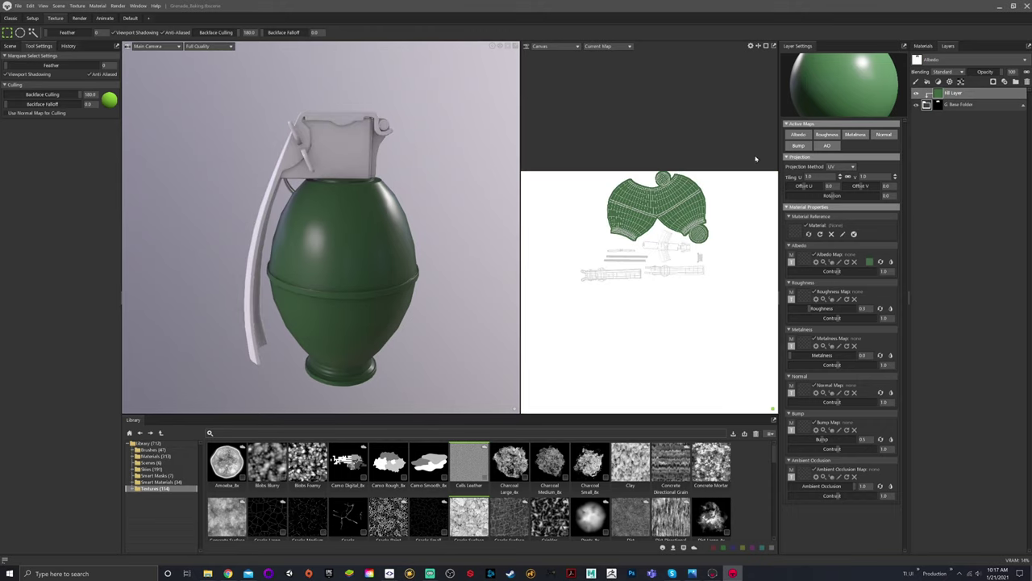
pyautogui.doubleClick(961, 94)
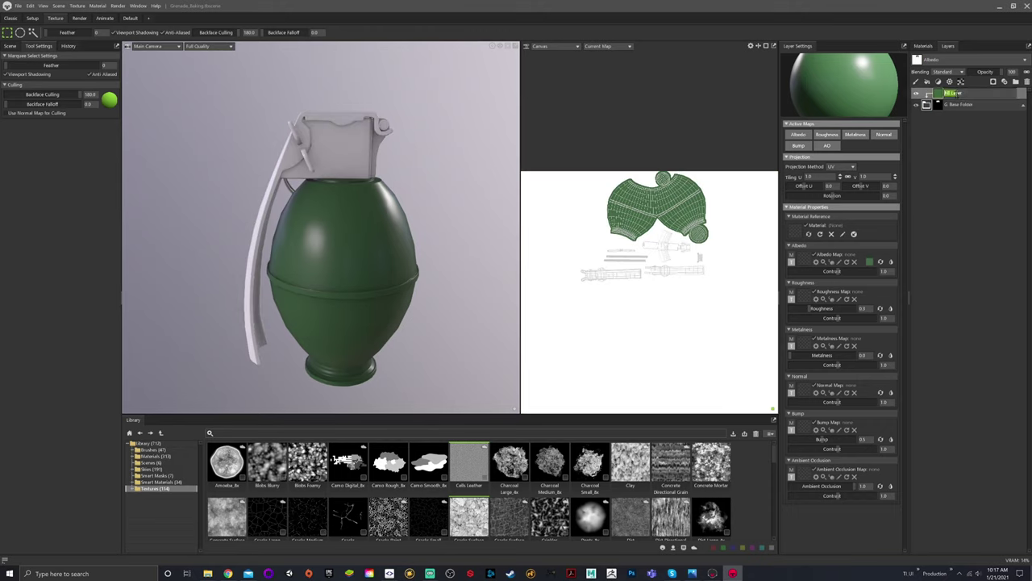
pyautogui.write('Bump Color')
pyautogui.press('Return')
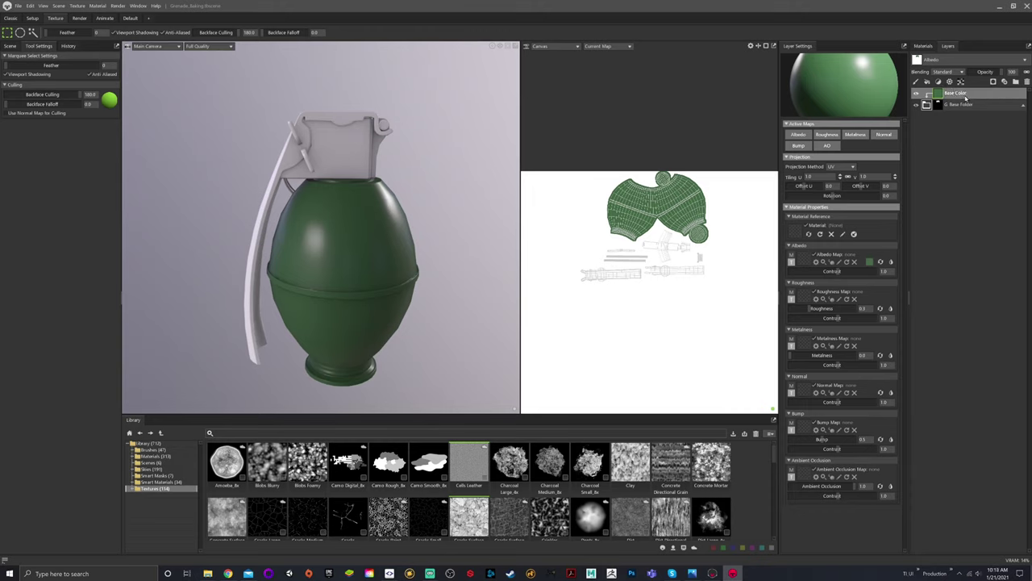
pyautogui.click(1022, 105)
pyautogui.click(1025, 95)
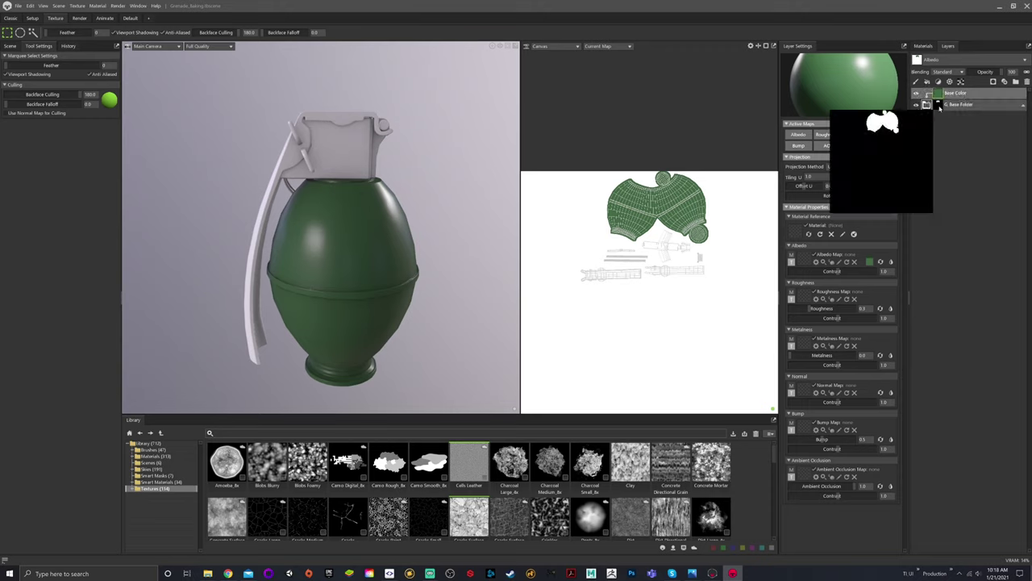
pyautogui.click(939, 106)
pyautogui.click(953, 96)
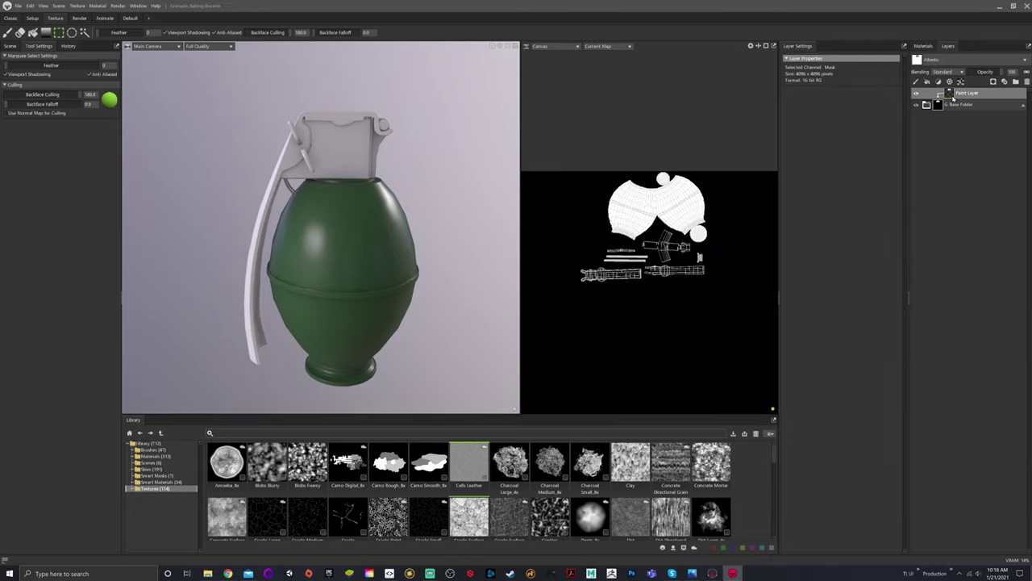
pyautogui.click(960, 105)
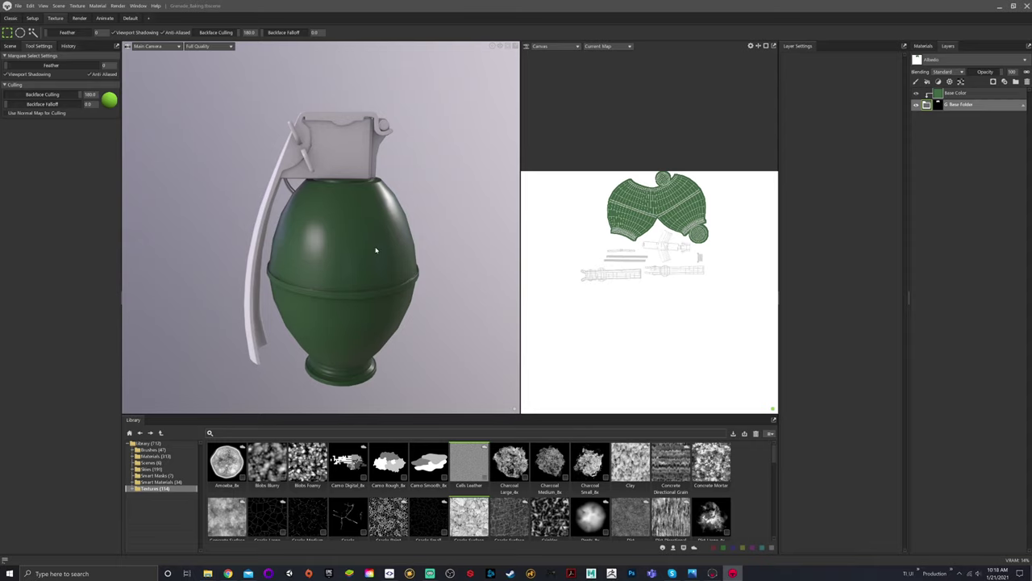
pyautogui.moveTo(381, 251)
pyautogui.keyDown('alt'); pyautogui.mouseDown()
pyautogui.moveTo(362, 219)
pyautogui.moveTo(365, 244)
pyautogui.mouseUp(); pyautogui.keyUp('alt')
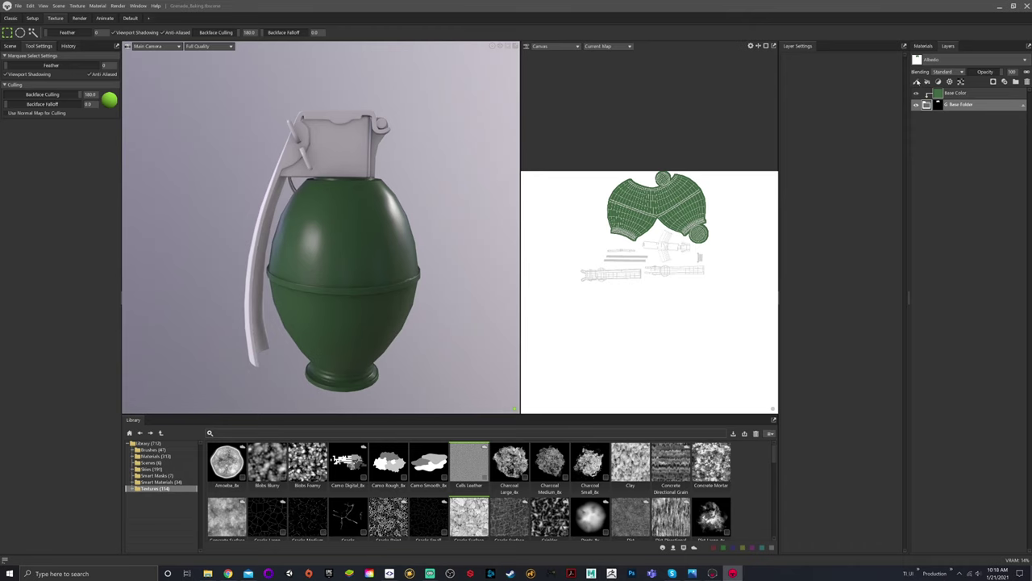
pyautogui.click(916, 82)
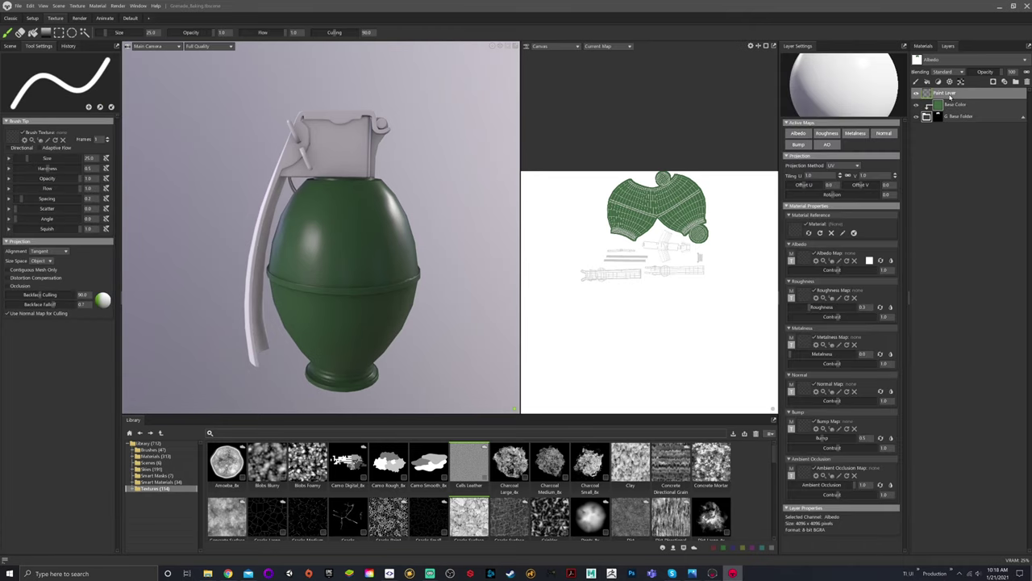
pyautogui.click(801, 134)
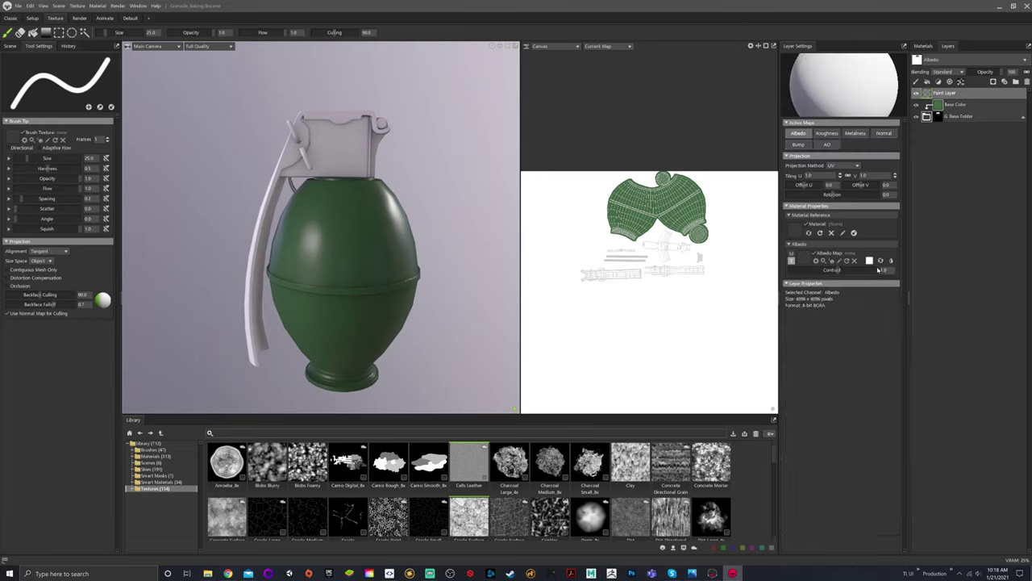
pyautogui.click(869, 260)
pyautogui.click(521, 271)
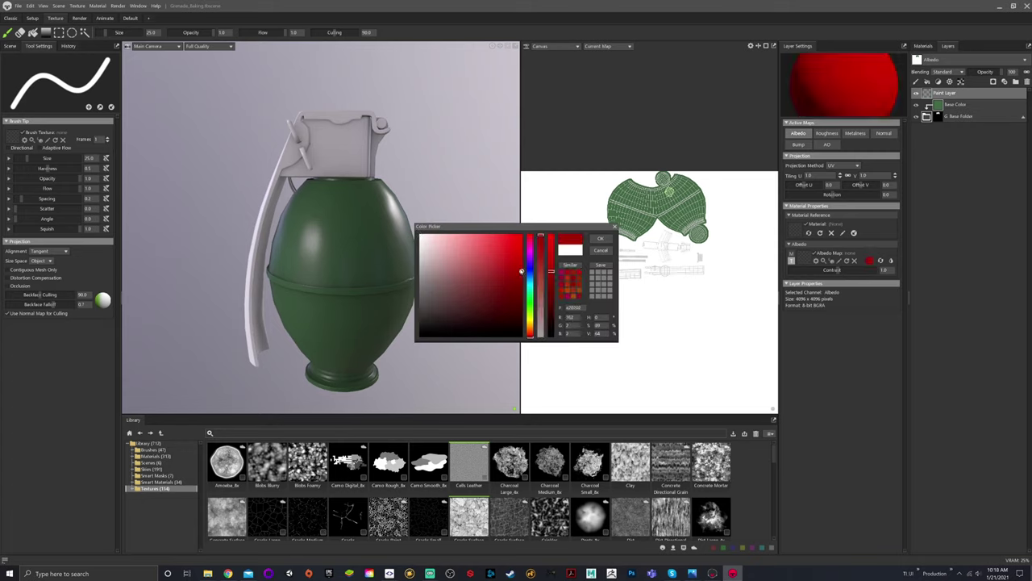
pyautogui.click(612, 239)
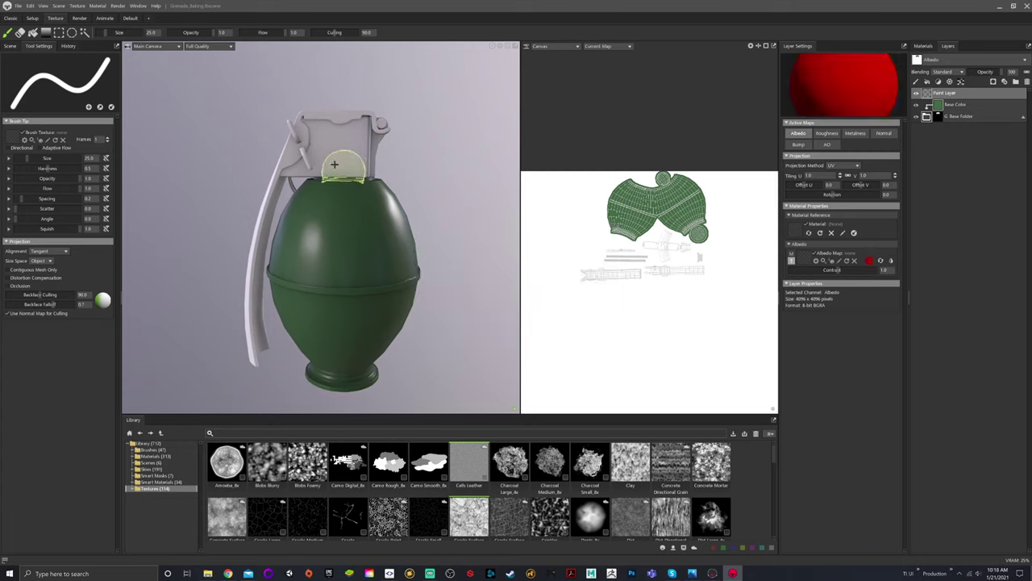
pyautogui.moveTo(335, 159); pyautogui.dragTo(350, 261)
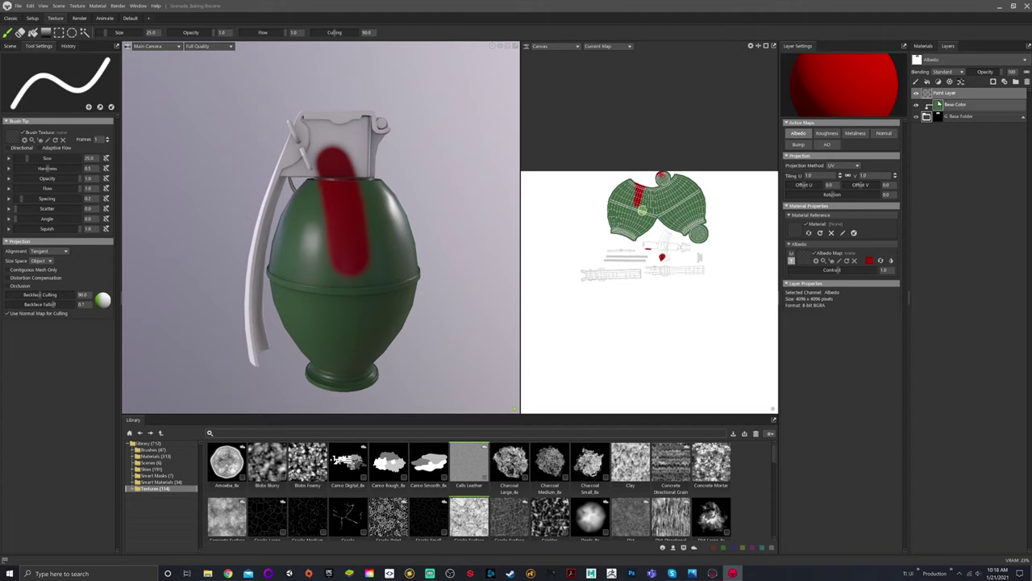
pyautogui.moveTo(928, 96); pyautogui.dragTo(928, 118)
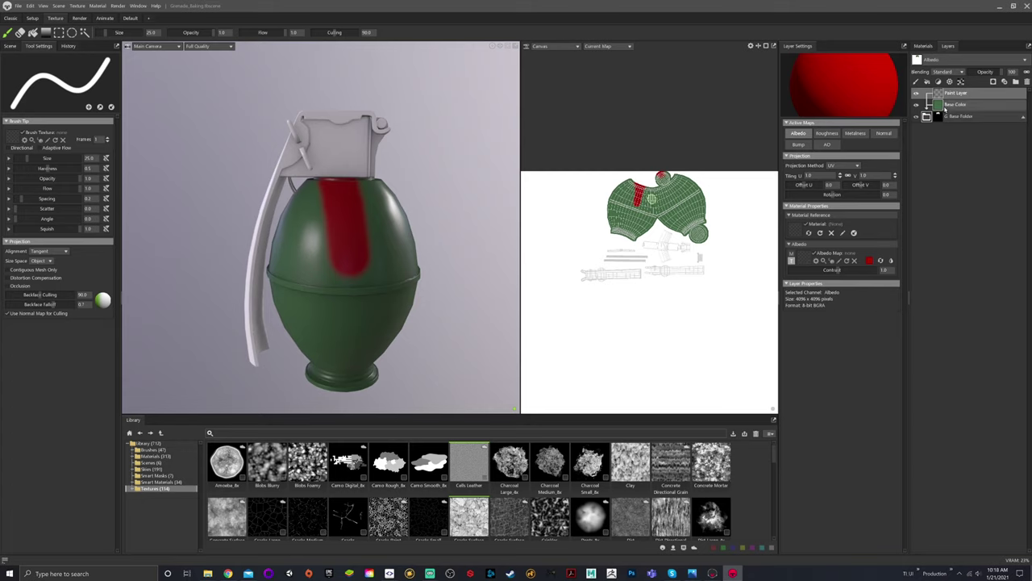
pyautogui.moveTo(949, 95); pyautogui.dragTo(948, 115)
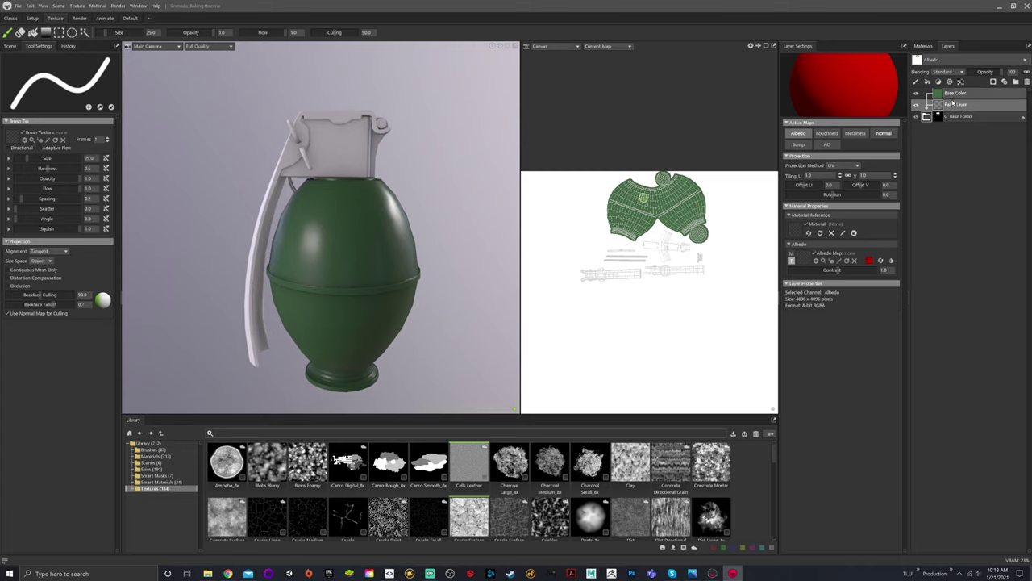
pyautogui.moveTo(948, 105); pyautogui.dragTo(944, 90)
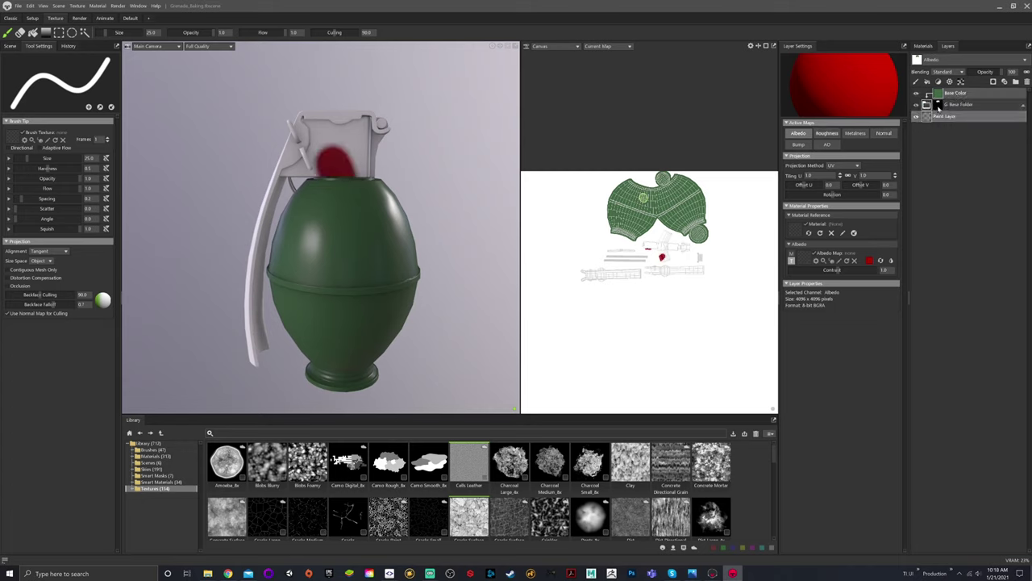
pyautogui.moveTo(928, 119); pyautogui.dragTo(932, 98)
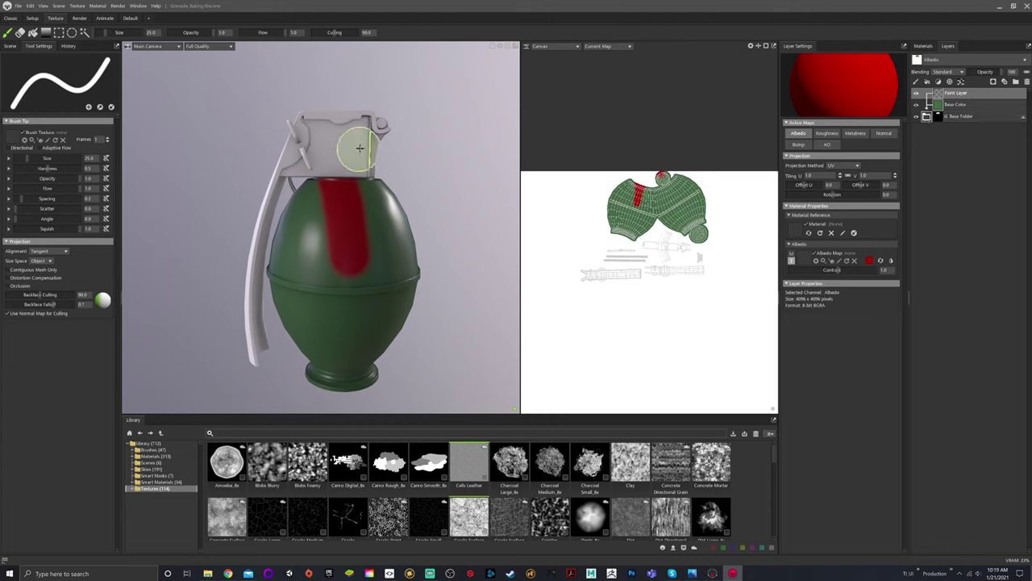
pyautogui.moveTo(938, 94); pyautogui.dragTo(944, 147)
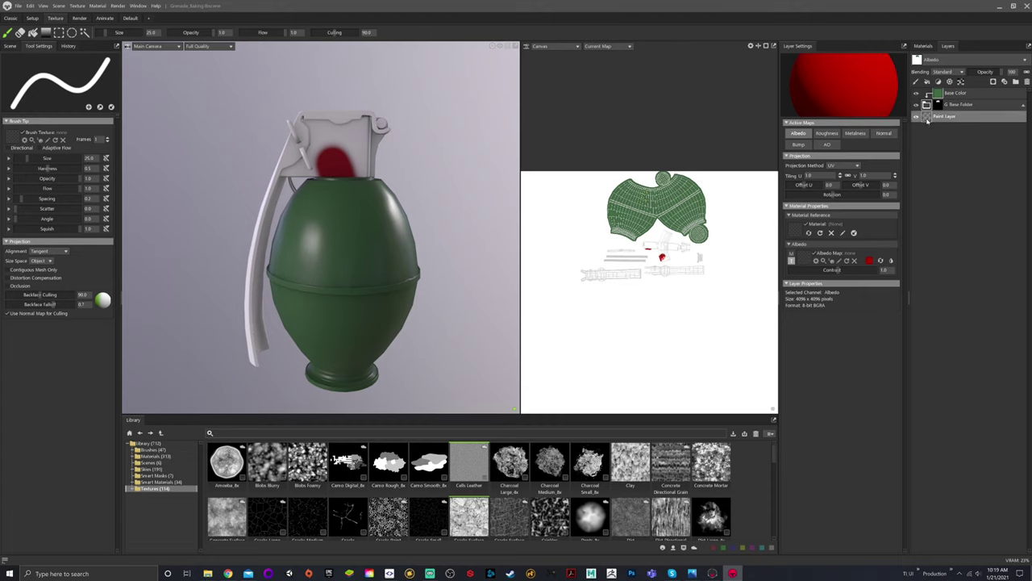
pyautogui.moveTo(932, 118); pyautogui.dragTo(926, 91)
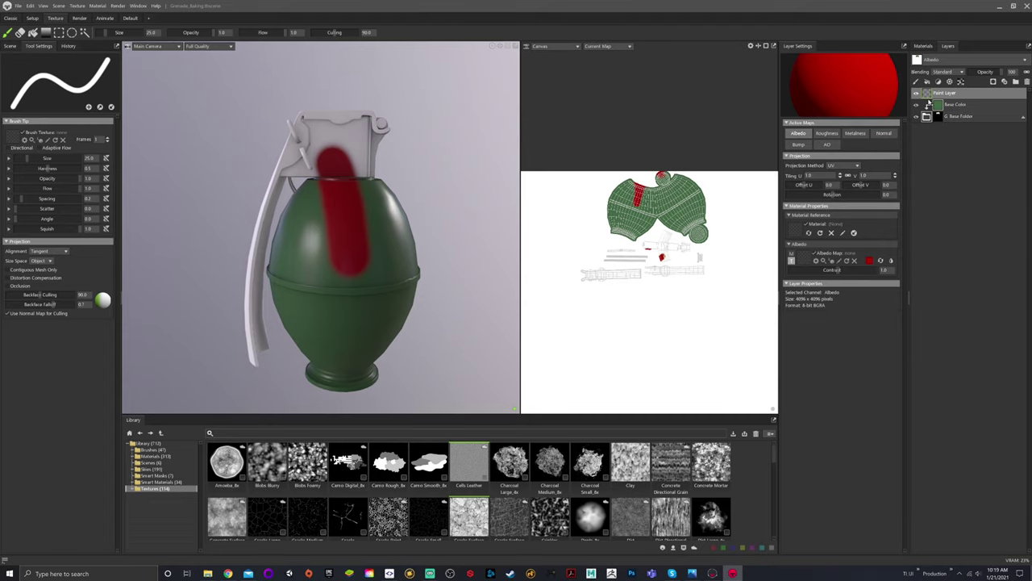
# Delete the test paint layer and add a muted red Fill Layer above Base Color.
pyautogui.press('Delete')
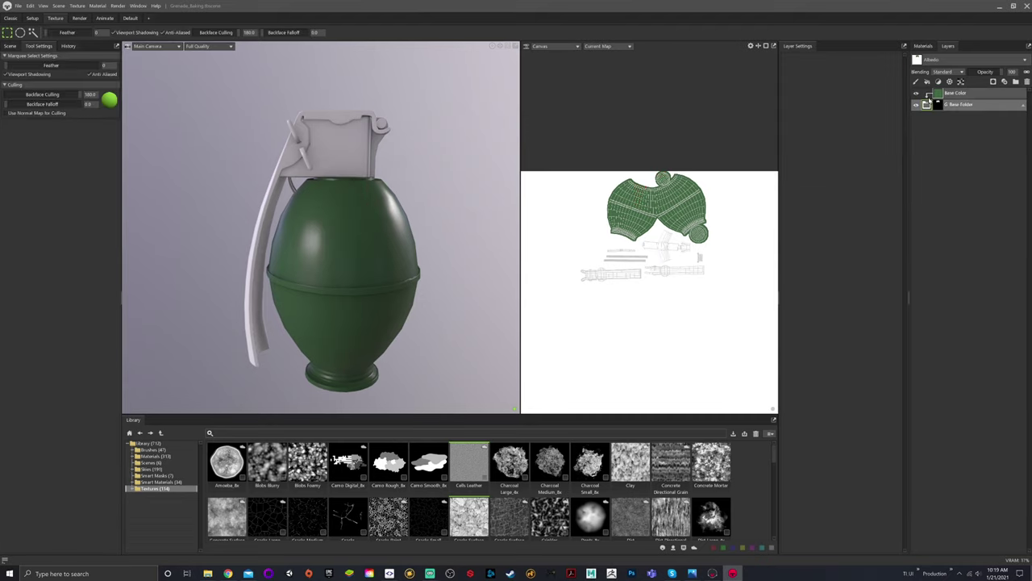
pyautogui.click(941, 94)
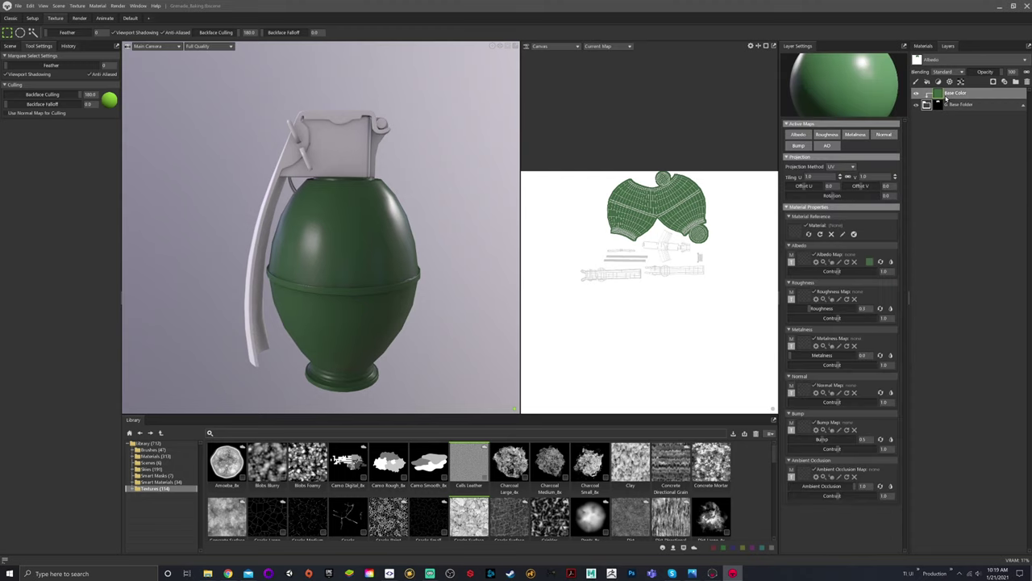
pyautogui.click(927, 82)
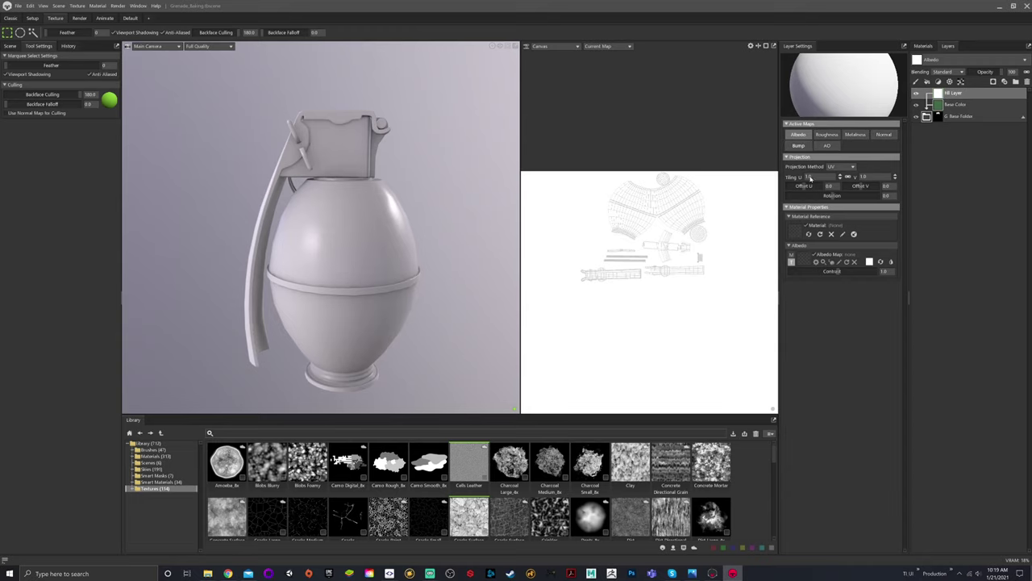
pyautogui.click(869, 263)
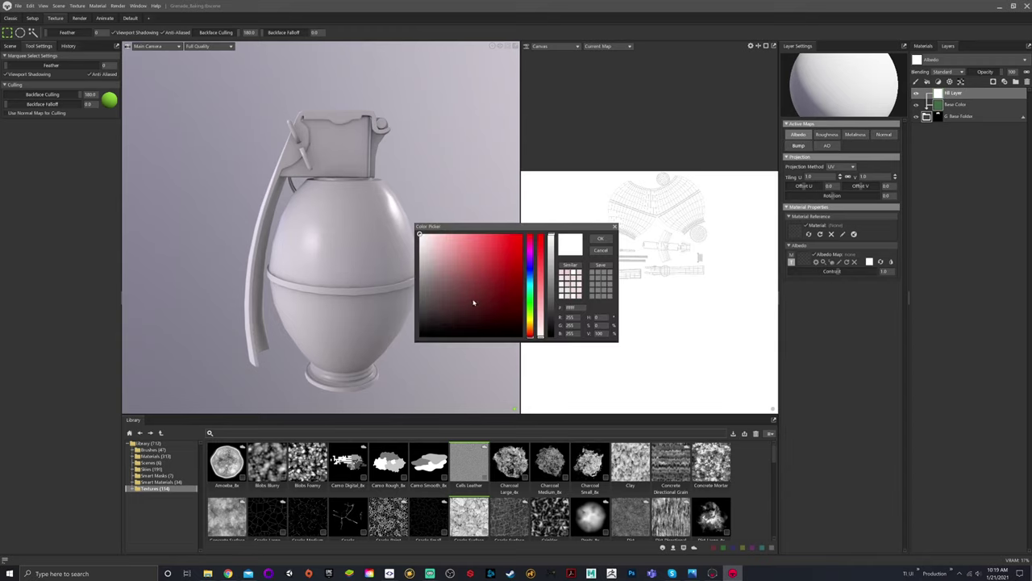
pyautogui.click(470, 299)
pyautogui.moveTo(465, 299); pyautogui.dragTo(458, 287)
pyautogui.click(601, 240)
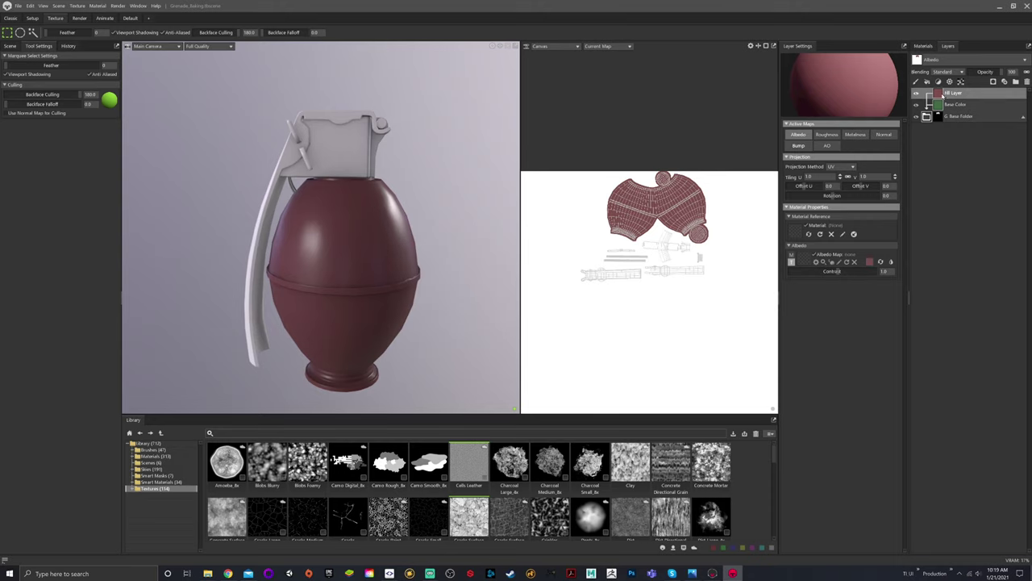
# Give the red Fill Layer a black Paint Mask with a Dirt generator.
pyautogui.rightClick(946, 94)
pyautogui.moveTo(969, 152)
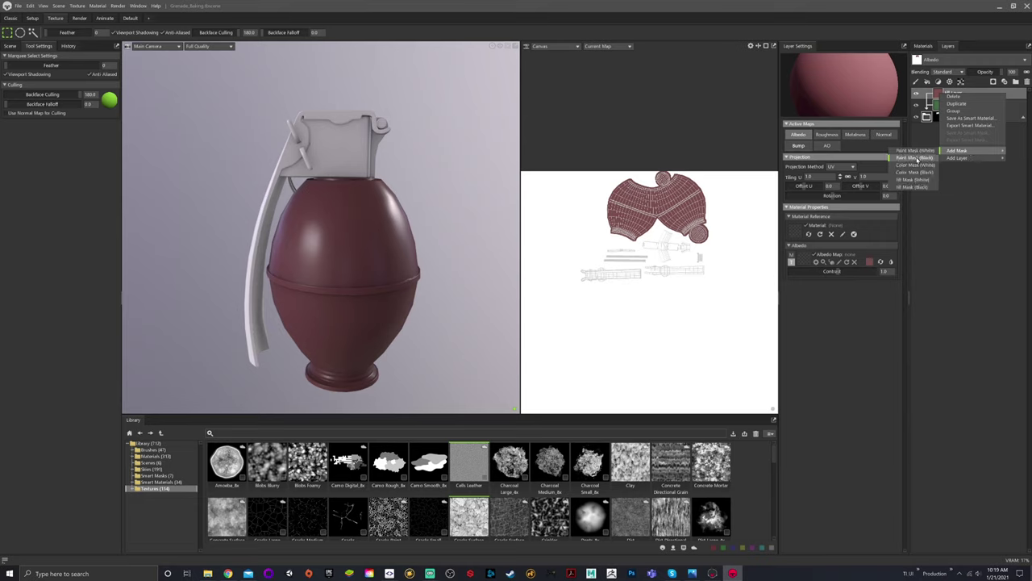
pyautogui.click(916, 157)
pyautogui.click(960, 81)
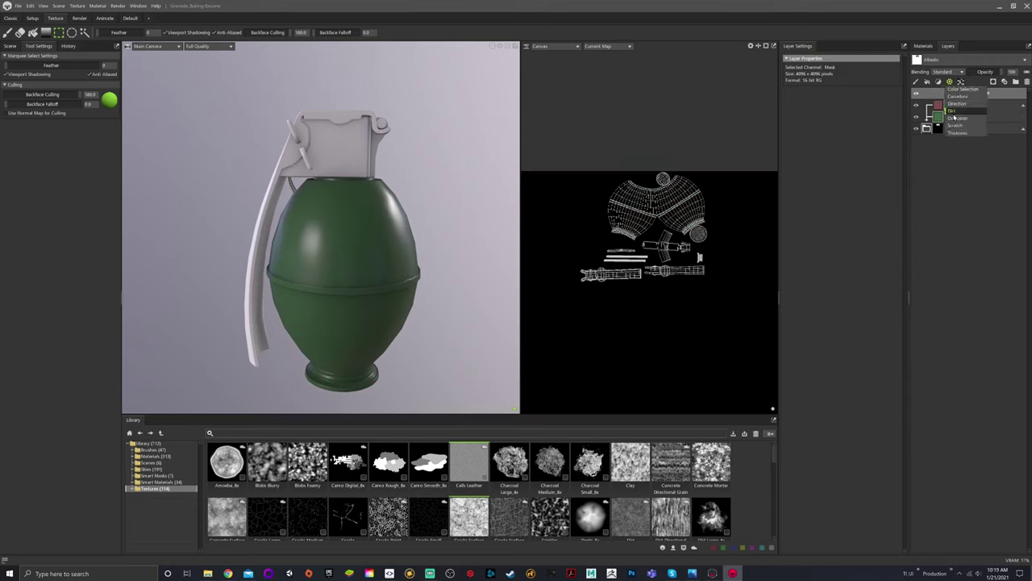
pyautogui.click(966, 114)
# Orbit and zoom around the grenade to inspect the dirt effect, then delete the mask layers.
pyautogui.moveTo(341, 247); pyautogui.dragTo(387, 226)
pyautogui.scroll(5, 362, 279)
pyautogui.scroll(3, 365, 270)
pyautogui.scroll(-3, 393, 246)
pyautogui.moveTo(396, 242); pyautogui.dragTo(374, 266)
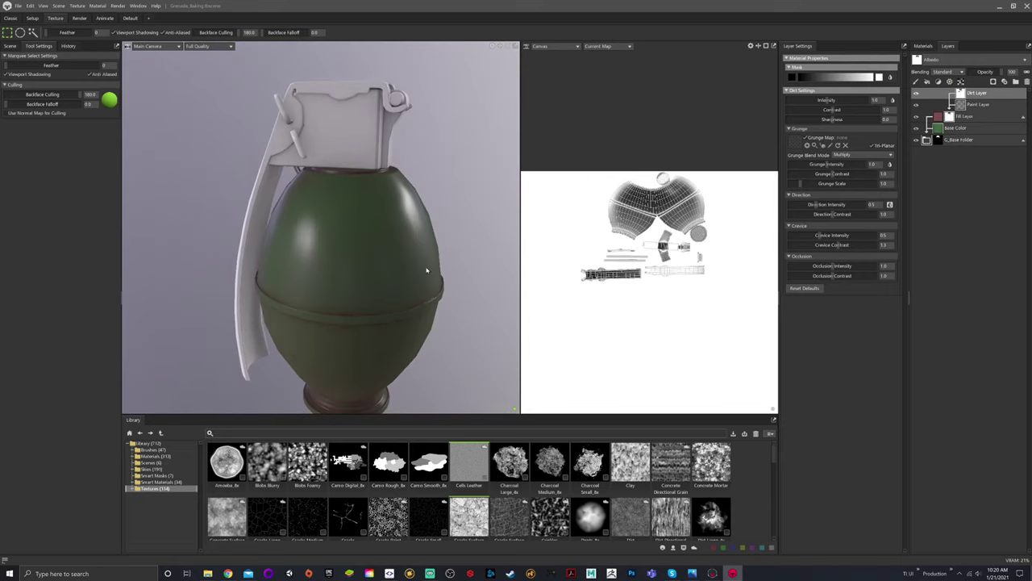
pyautogui.moveTo(461, 282); pyautogui.dragTo(416, 290)
pyautogui.moveTo(415, 291); pyautogui.dragTo(383, 219, button='middle')
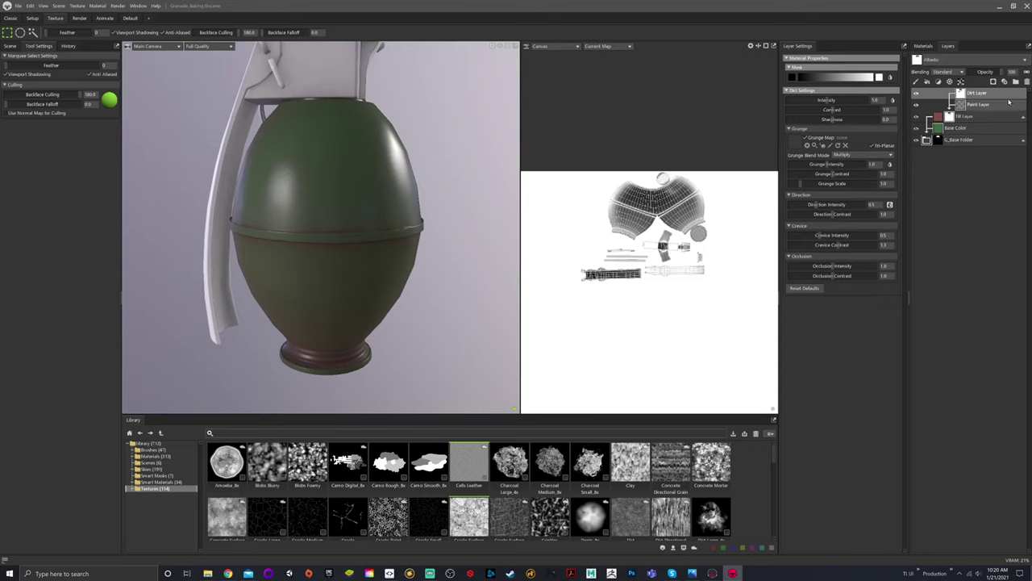
pyautogui.press('Delete')
pyautogui.press('Delete')
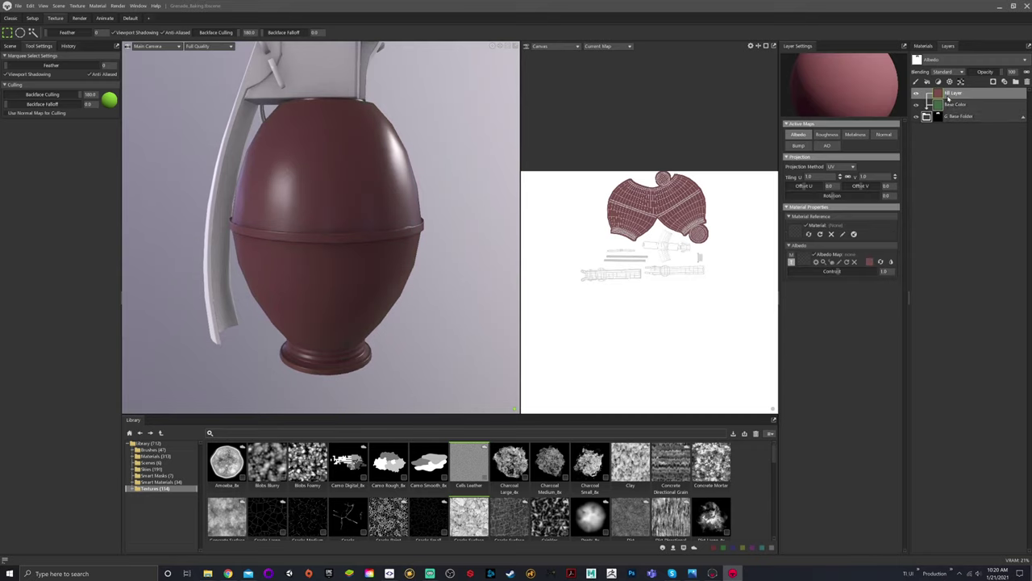
# Delete the red Fill Layer and reframe the view on the green grenade.
pyautogui.press('Delete')
pyautogui.scroll(-2, 257, 208)
pyautogui.moveTo(308, 136); pyautogui.dragTo(340, 170, button='middle')
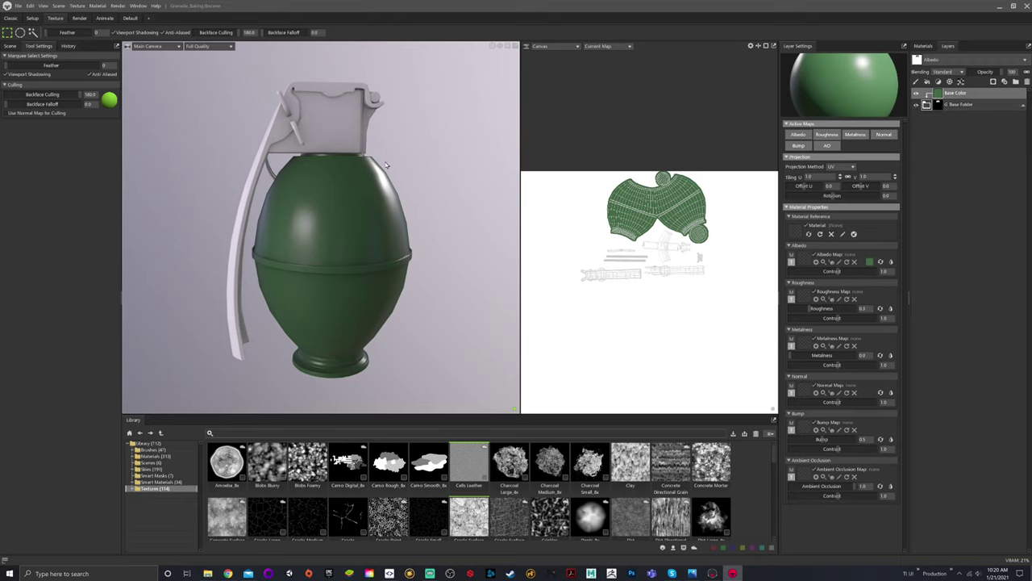
pyautogui.moveTo(385, 162)
pyautogui.mouseDown(button='middle')
pyautogui.moveTo(399, 156)
pyautogui.moveTo(374, 166)
pyautogui.mouseUp(button='middle')
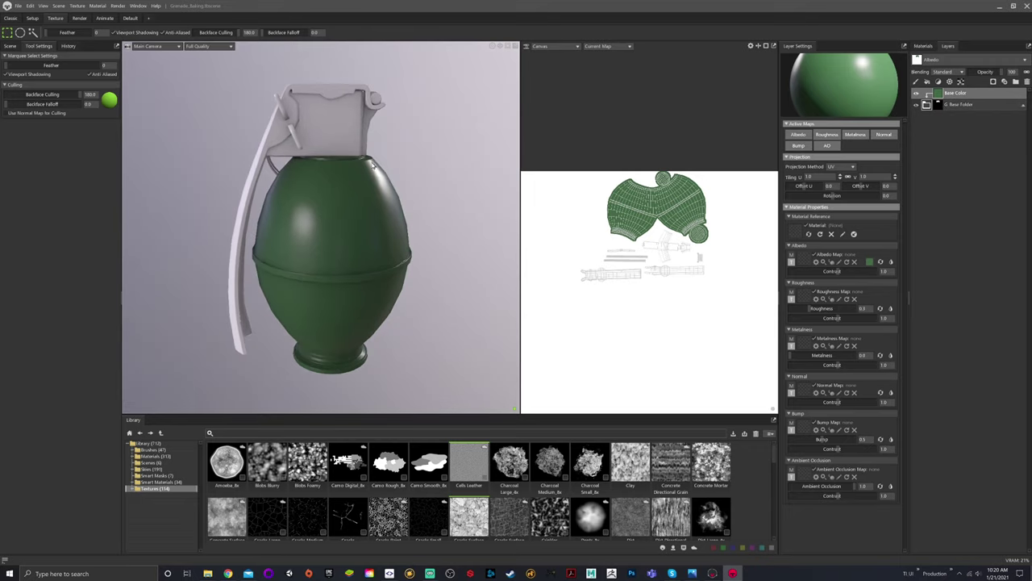